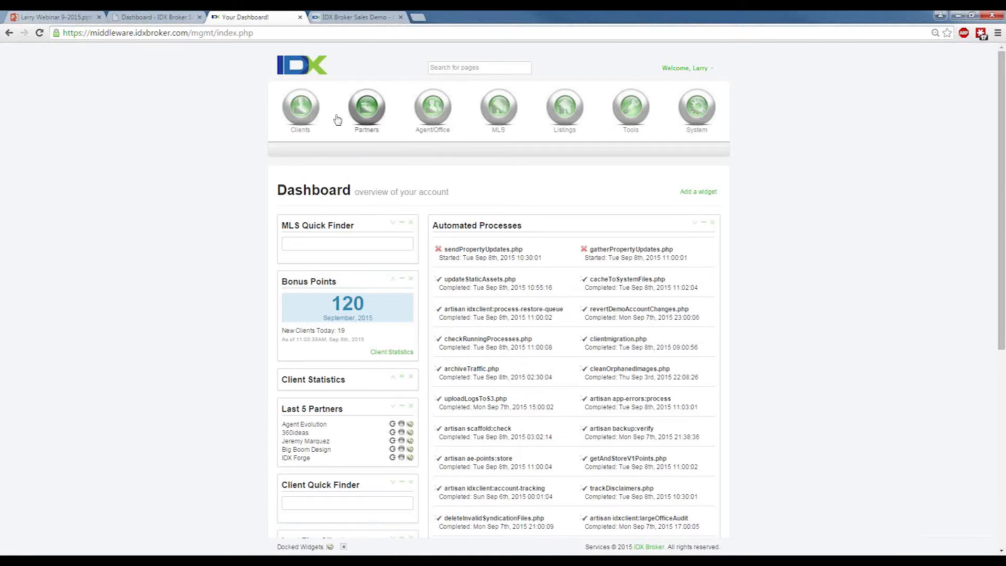
Search the client list for accounts whose client domain contains "sales".
mouse_move(314, 114)
click(314, 152)
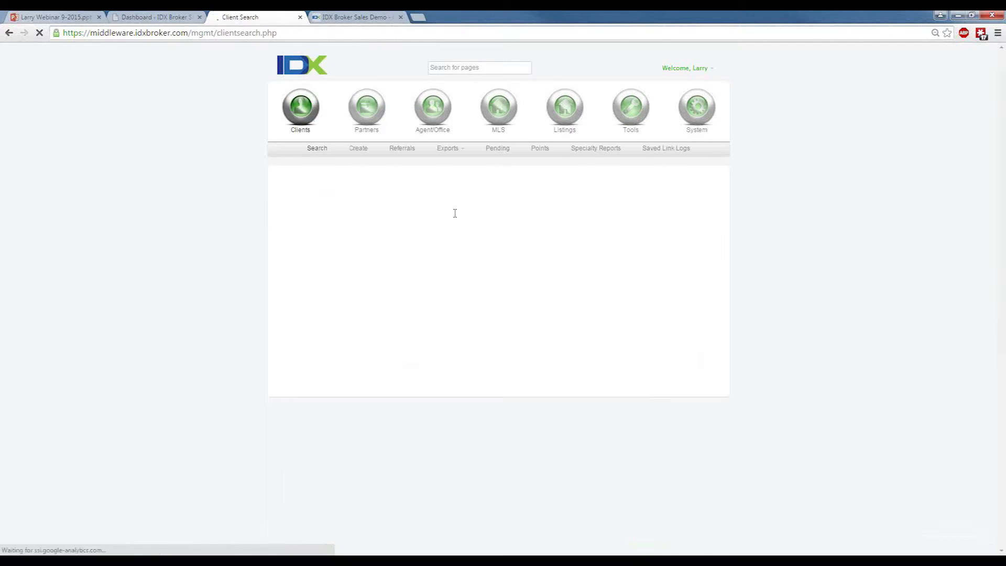
click(434, 231)
text(salesd)
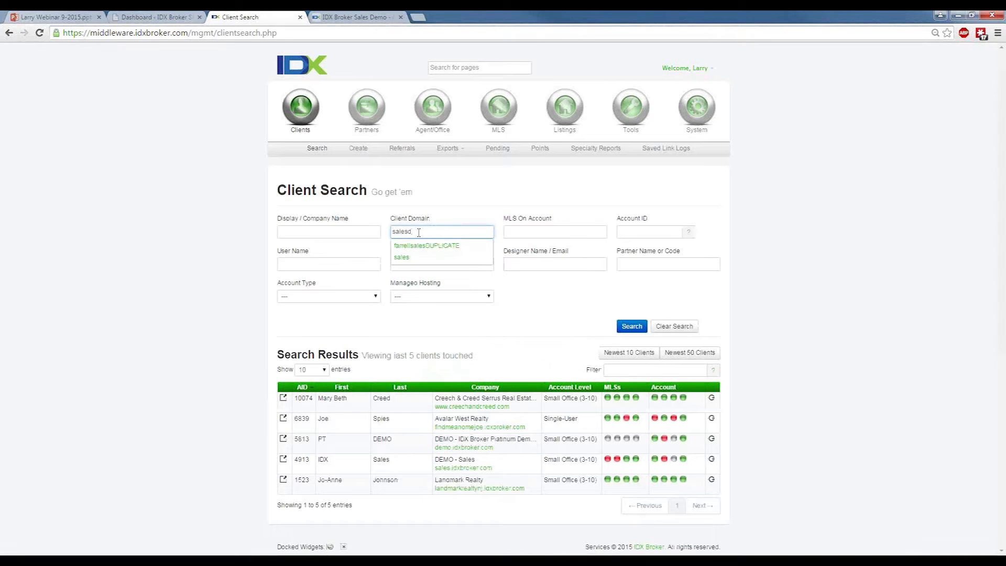
key(BackSpace)
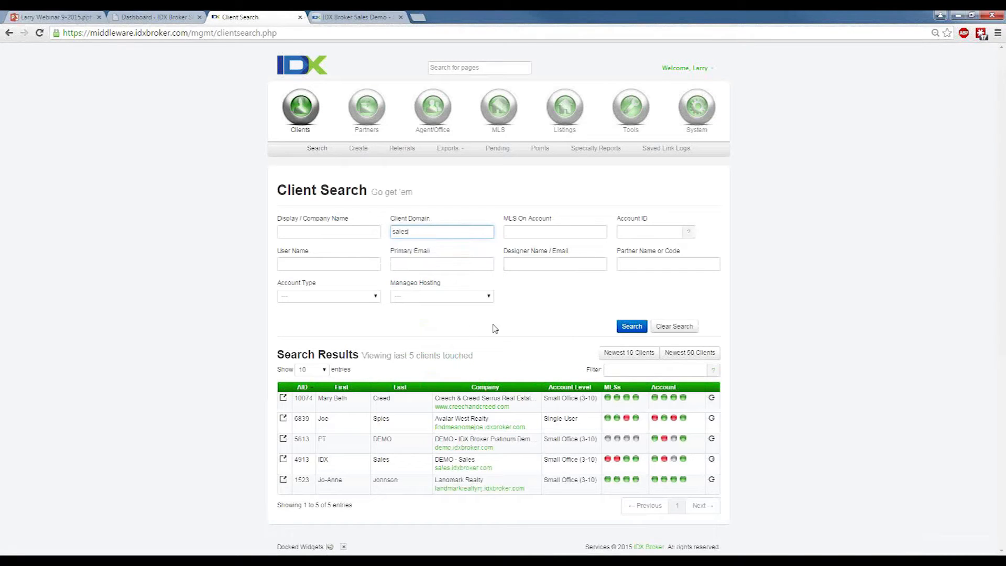
click(631, 326)
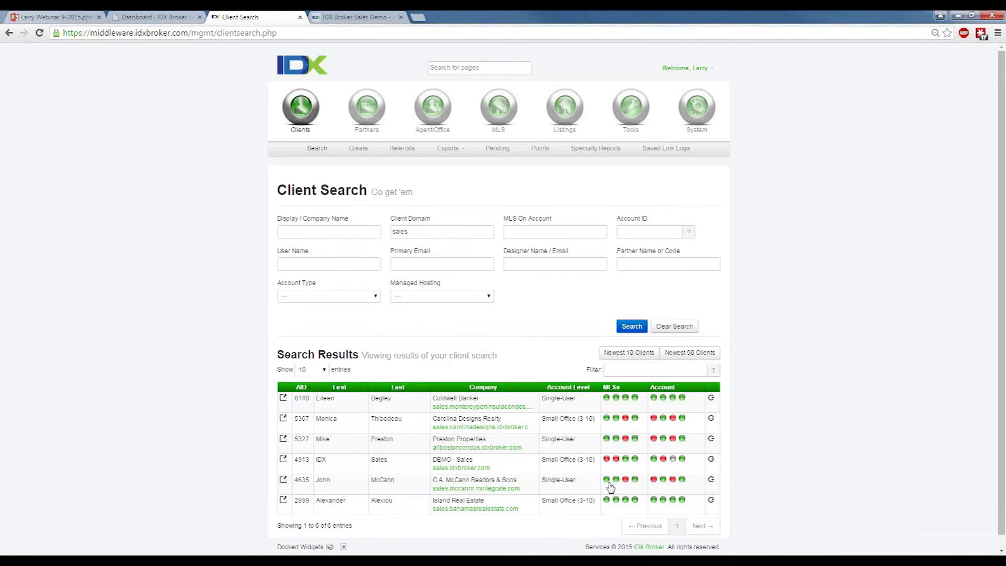
Log in to the DEMO - Sales client account and start adding a new widget in its designs area.
click(710, 459)
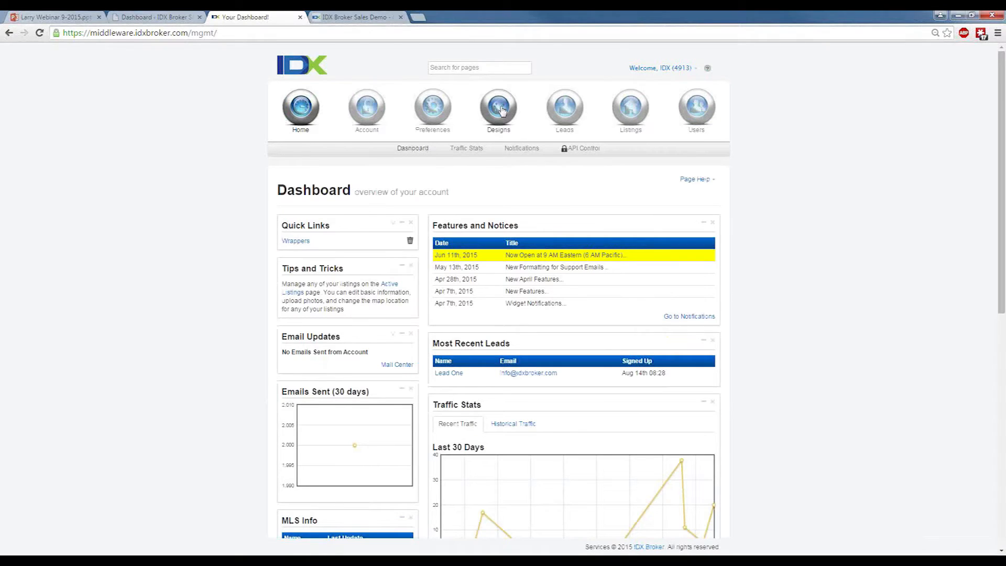
click(502, 110)
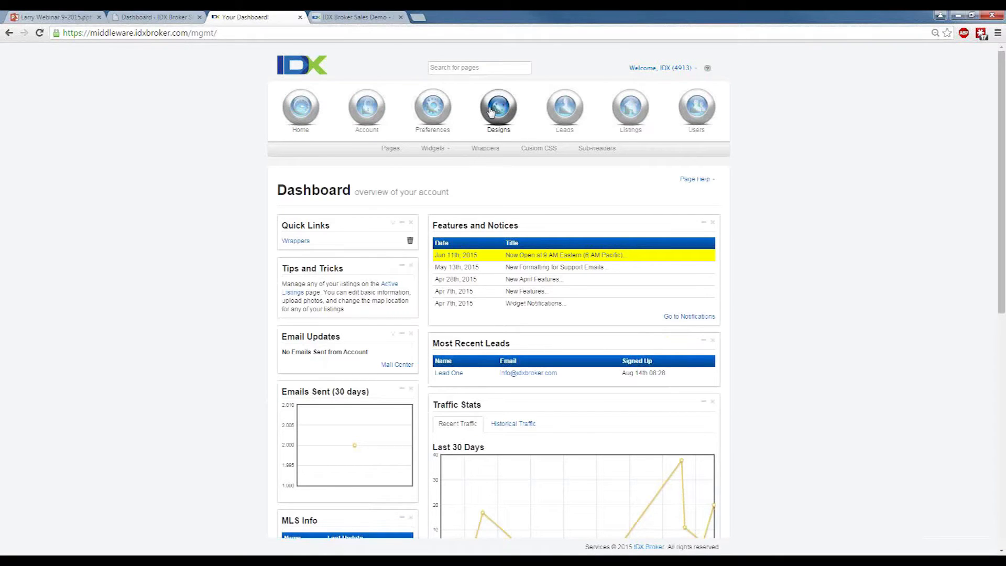
mouse_move(433, 150)
click(433, 174)
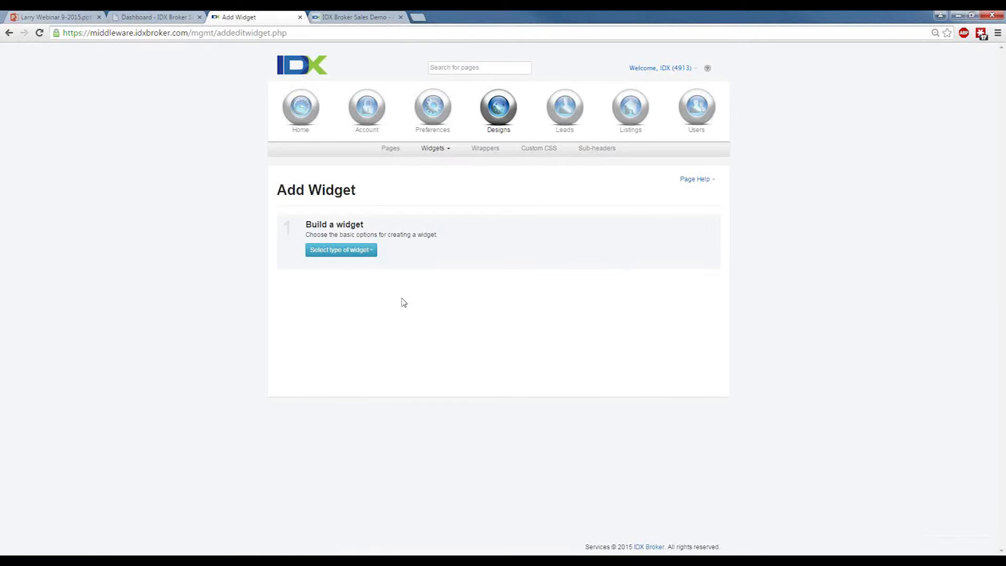
Choose a Slideshow widget that features properties from a Custom Search based on the Advanced Search page.
click(360, 252)
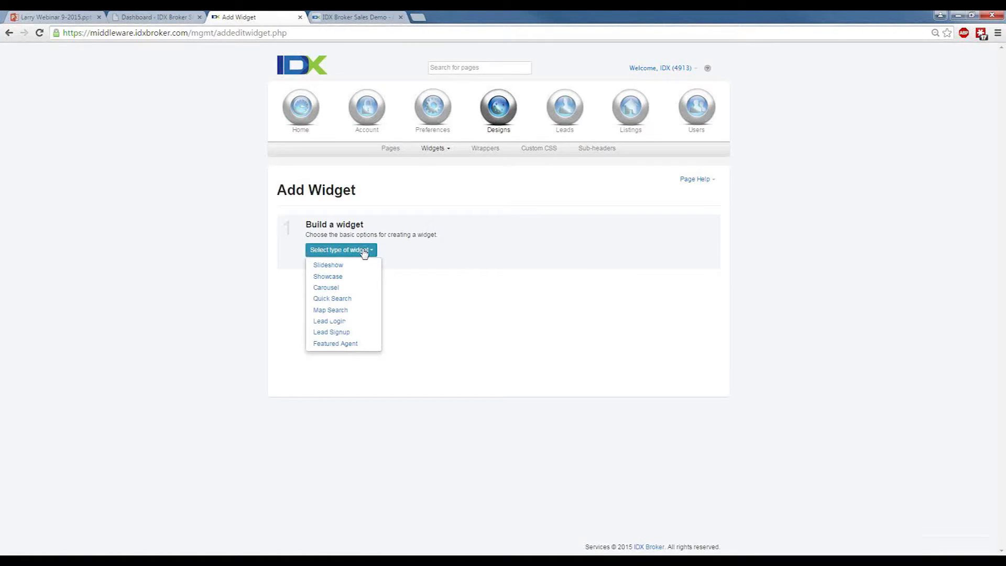
click(340, 268)
click(465, 253)
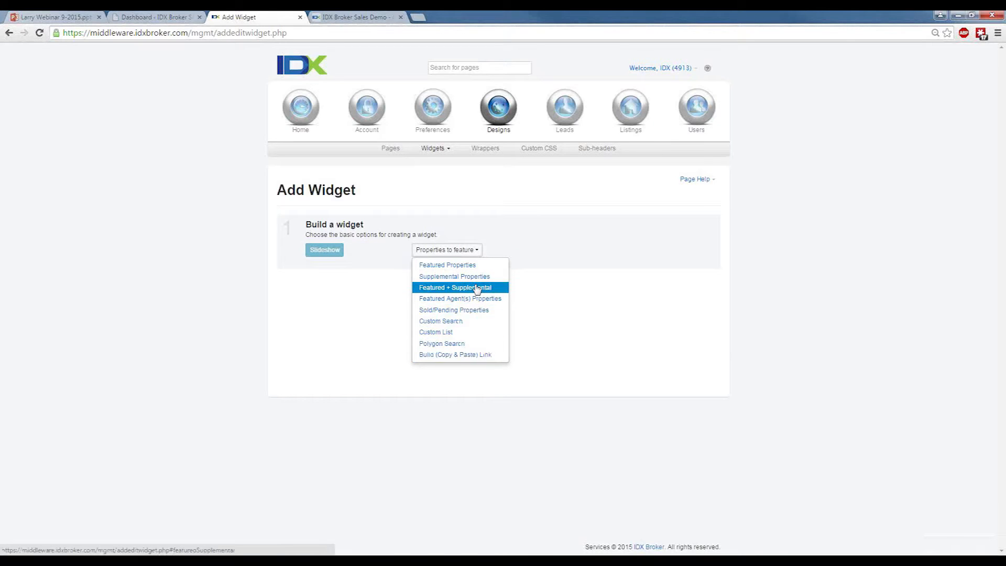
click(467, 322)
click(591, 250)
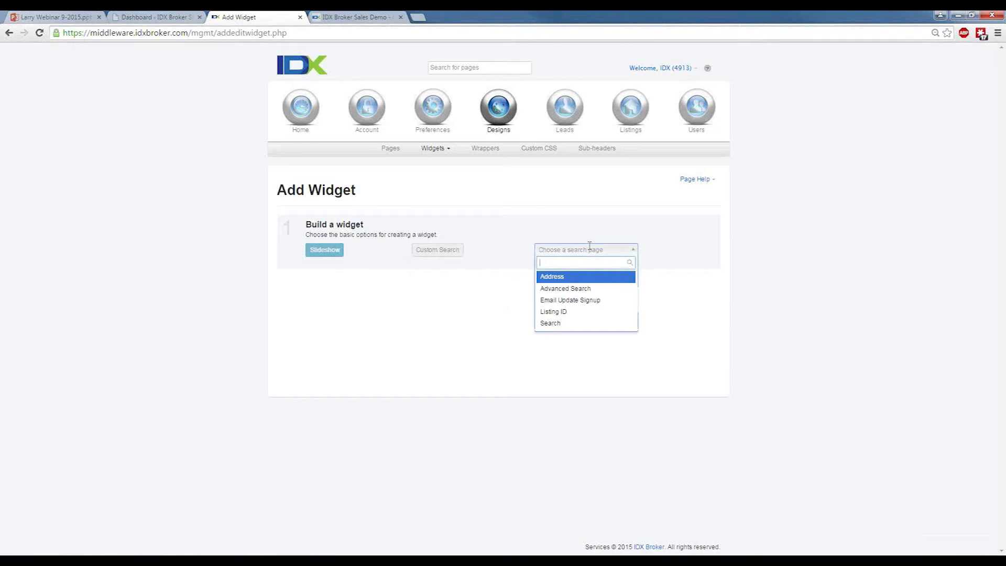
click(582, 292)
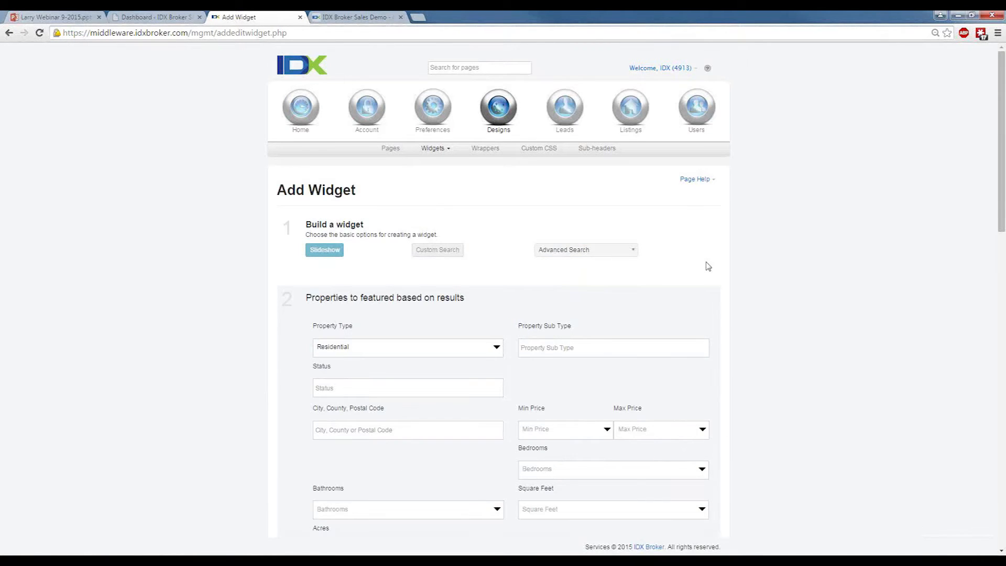
Examine the search criteria available for choosing the featured properties, from property type and price to area and zoning.
scroll(701, 262, down, 2)
scroll(744, 341, down, 1)
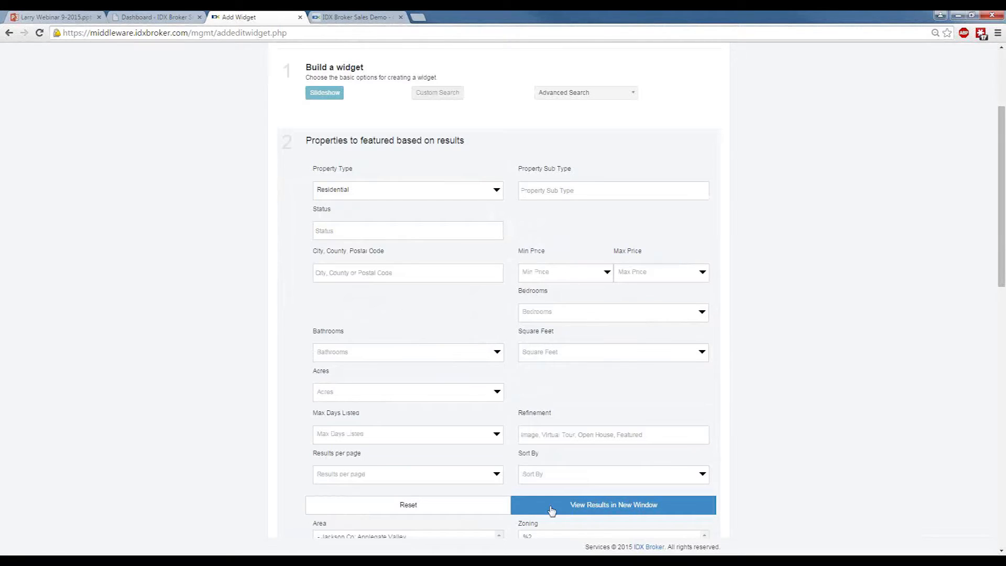
scroll(762, 415, down, 6)
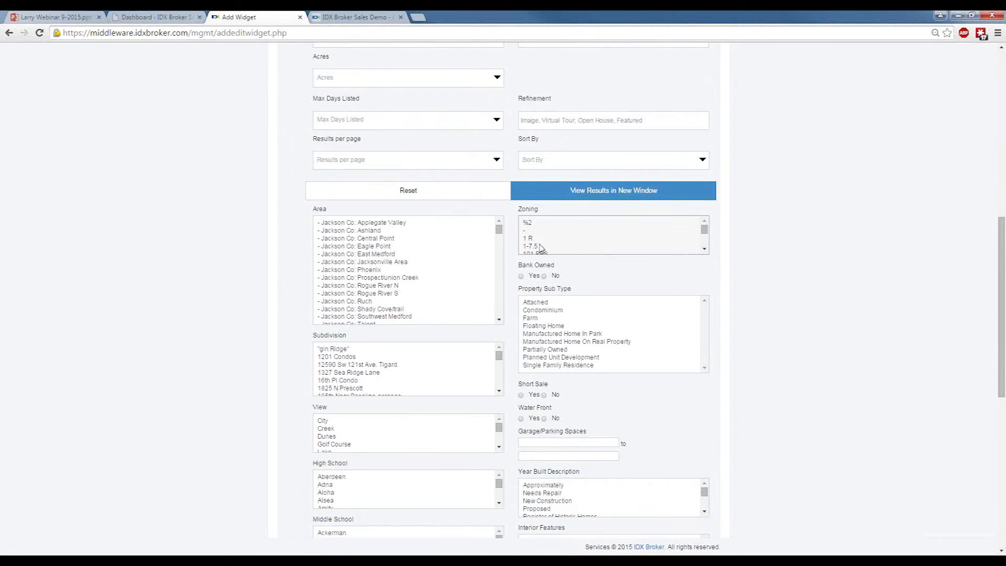
scroll(762, 297, down, 7)
scroll(766, 297, up, 13)
scroll(770, 301, up, 1)
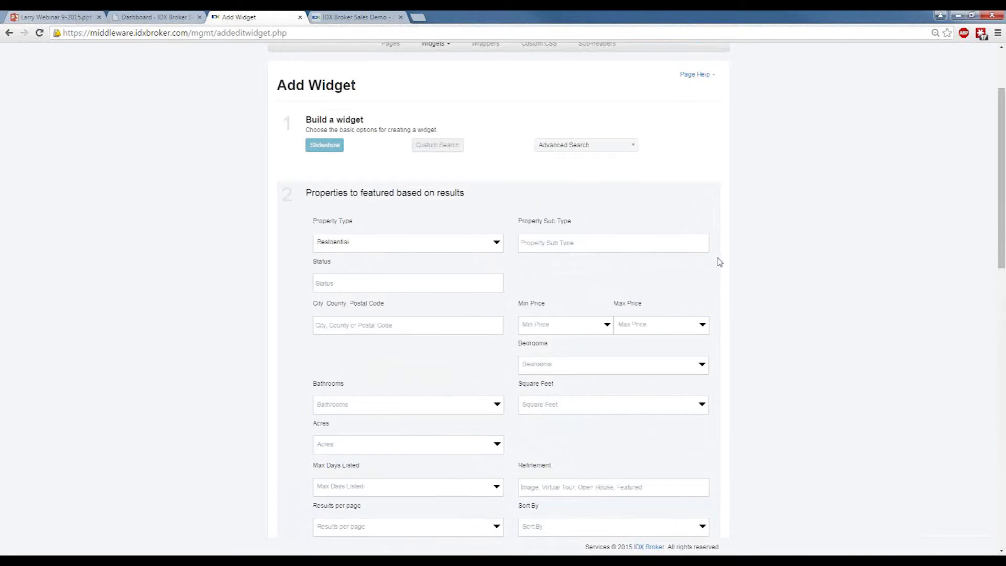
scroll(756, 259, down, 3)
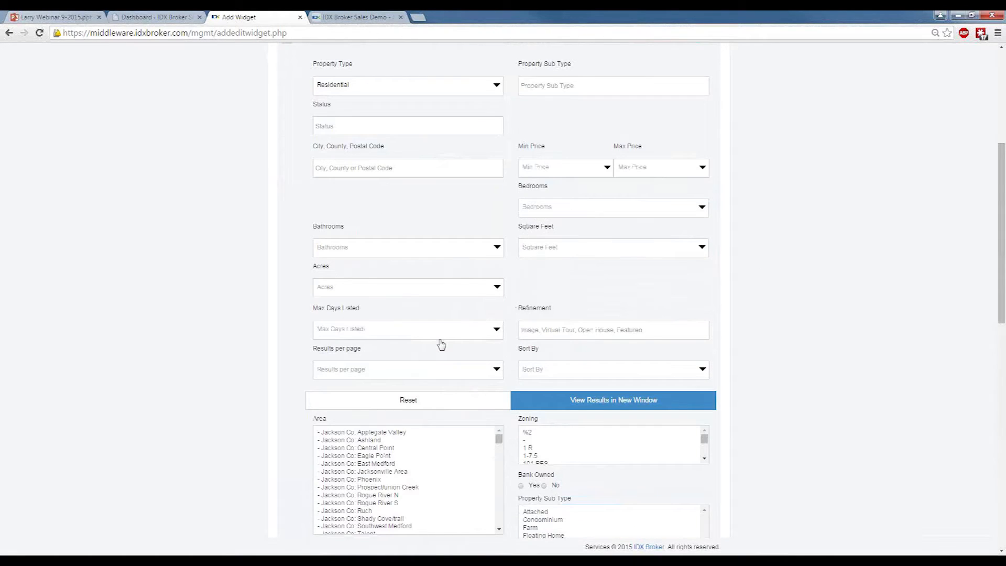
scroll(599, 325, down, 9)
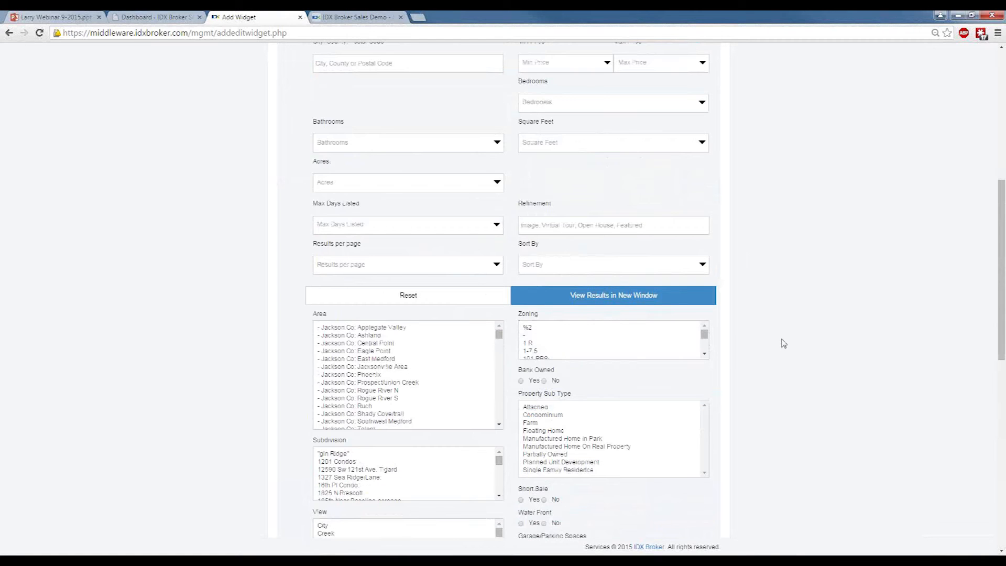
Make the widget responsive, name it "Slideshow Demo" and sort its properties from highest to lowest price.
scroll(786, 344, down, 2)
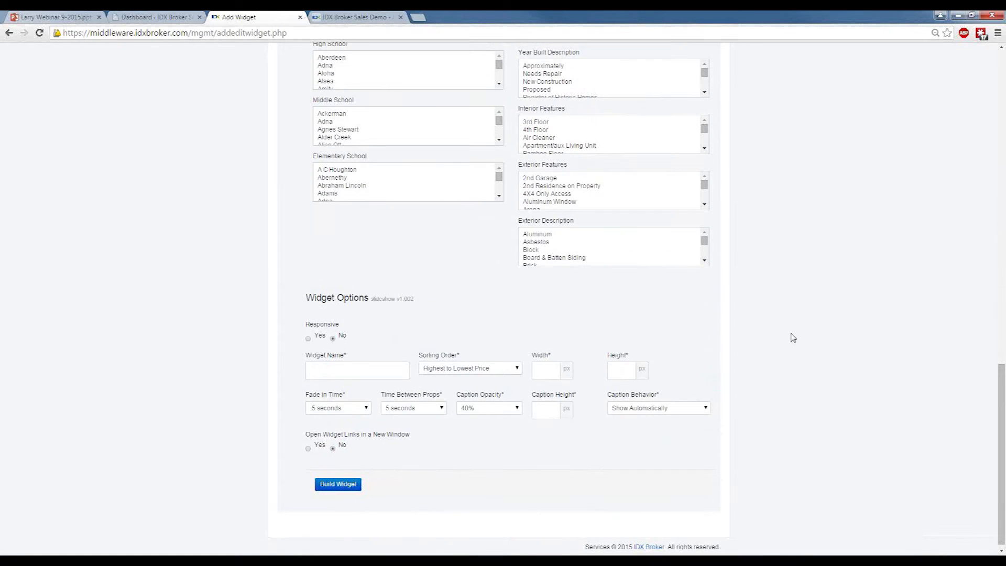
click(308, 338)
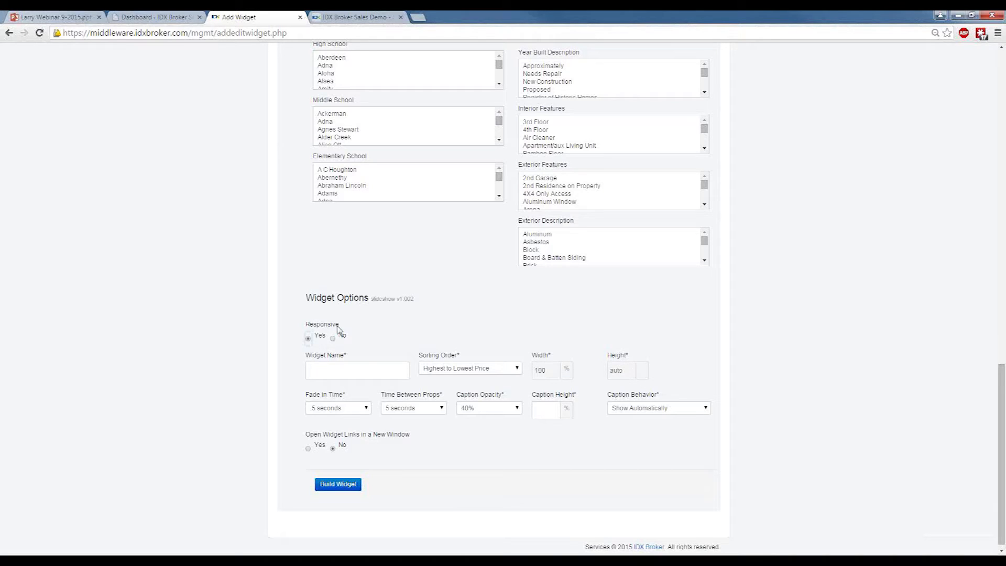
click(367, 371)
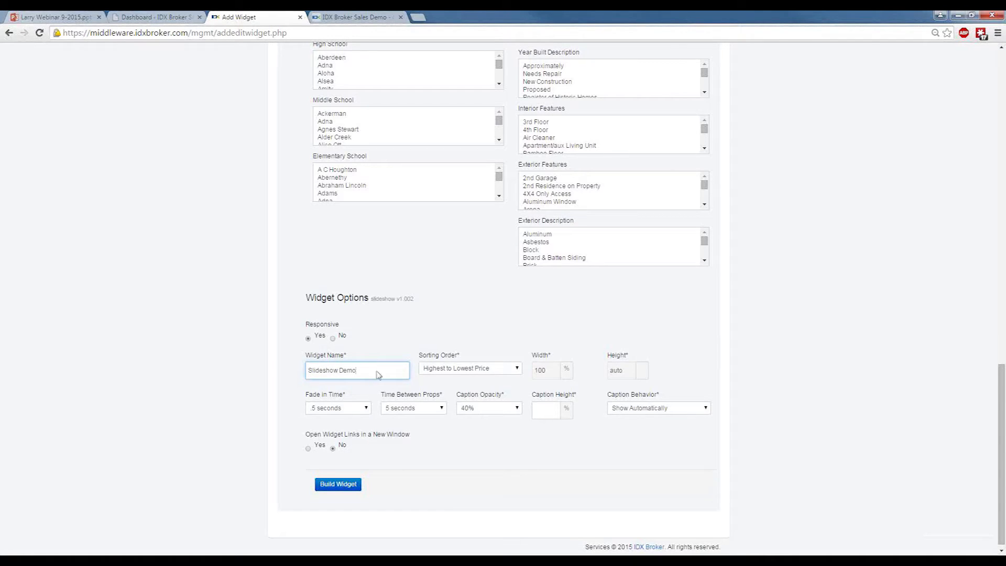
click(449, 368)
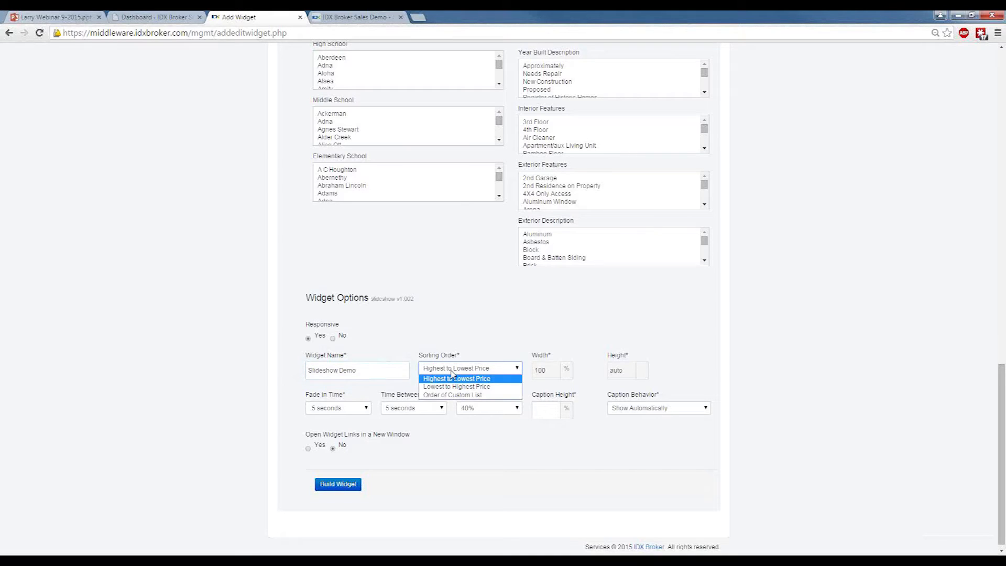
click(452, 375)
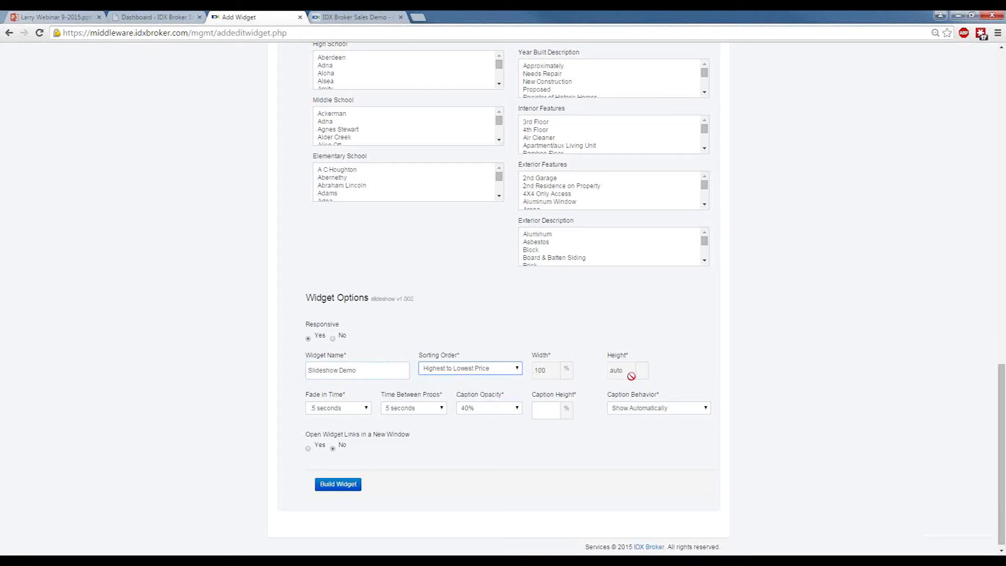
Compare the non-responsive sizing, return the widget to responsive, and build it with a caption height of 20%.
click(335, 340)
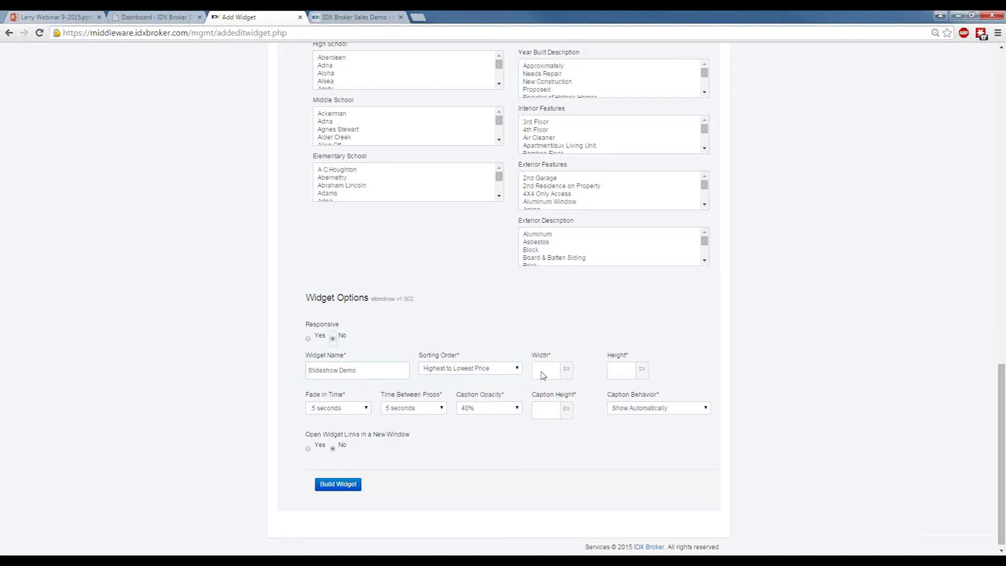
click(309, 339)
click(548, 410)
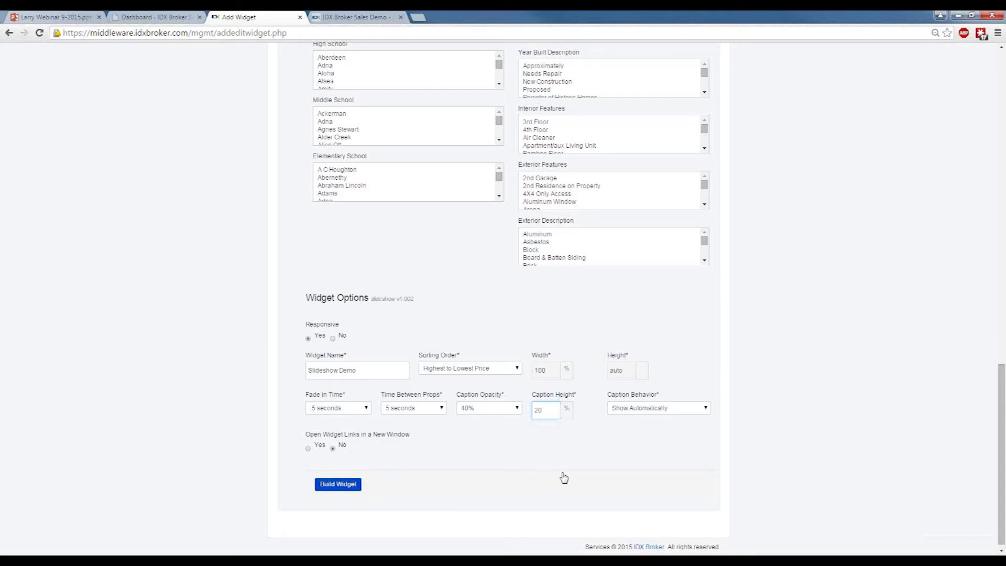
key(Return)
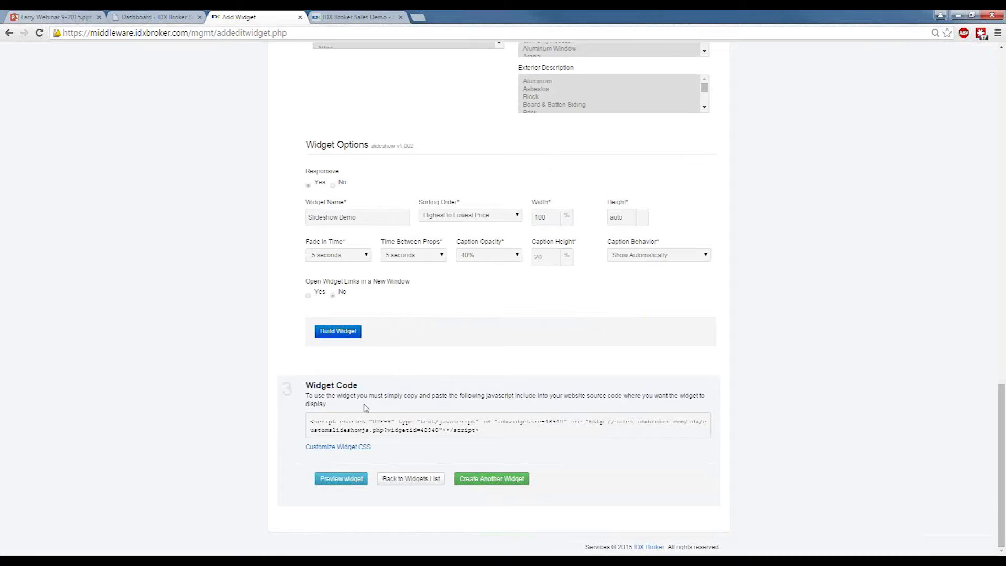
Highlight the generated widget code, and review the widget's editable CSS before closing the CSS editor.
drag(480, 431, 311, 416)
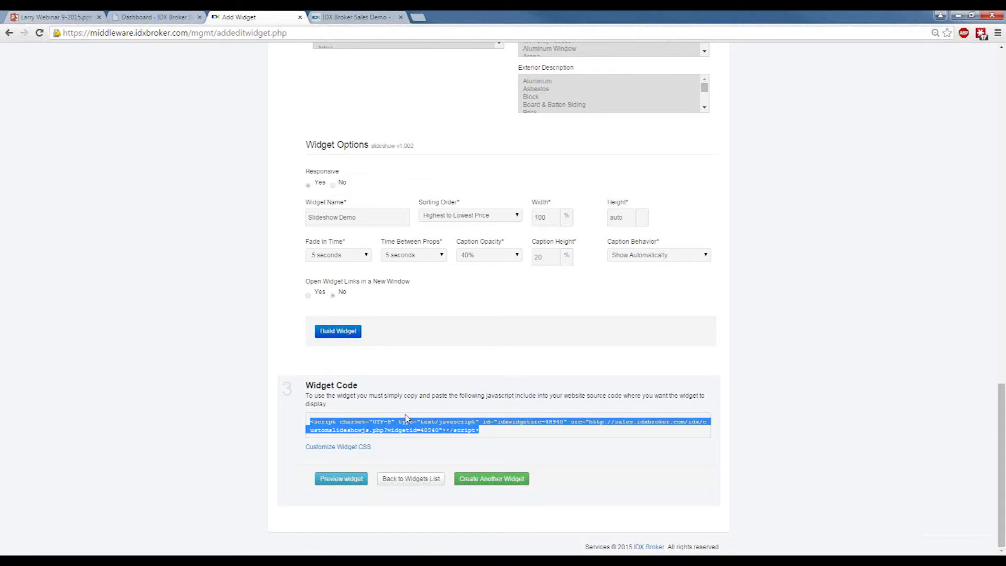
click(503, 450)
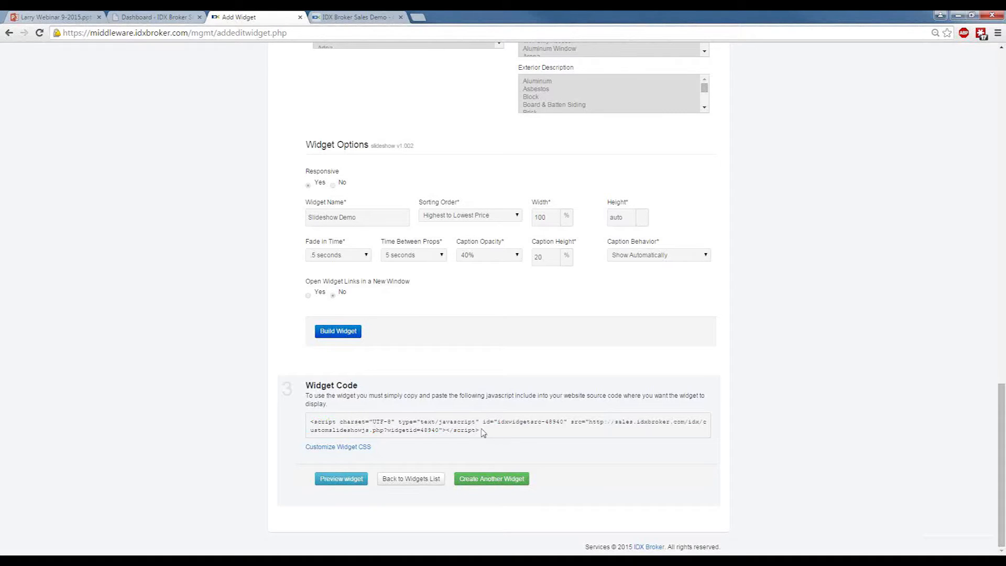
click(338, 447)
scroll(721, 383, down, 2)
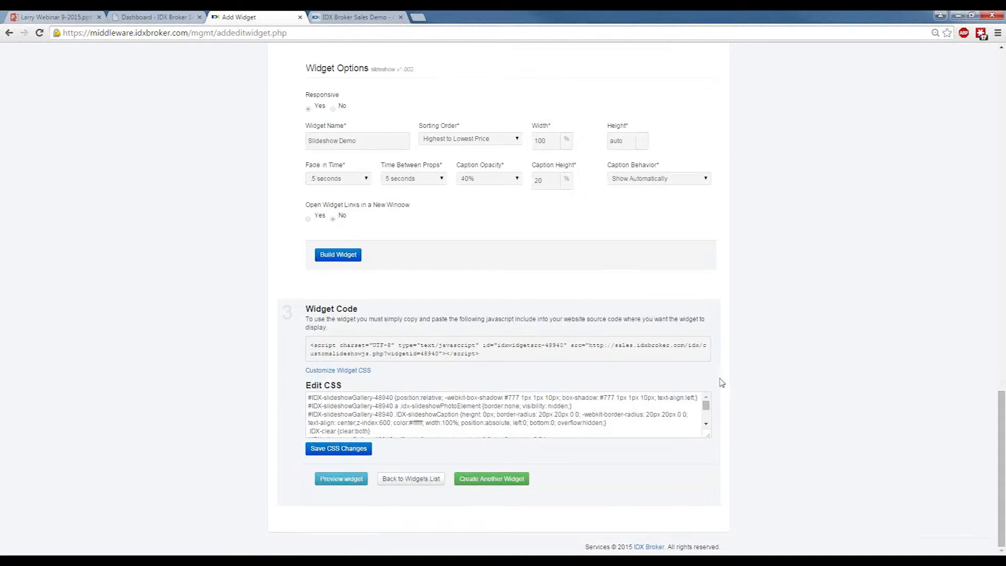
click(706, 424)
click(706, 423)
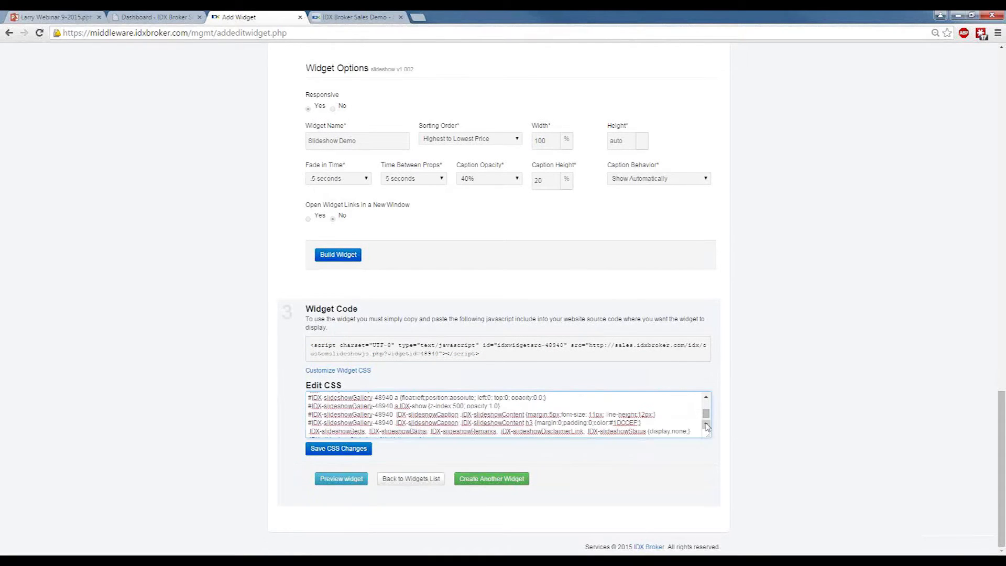
click(706, 425)
drag(706, 413, 707, 402)
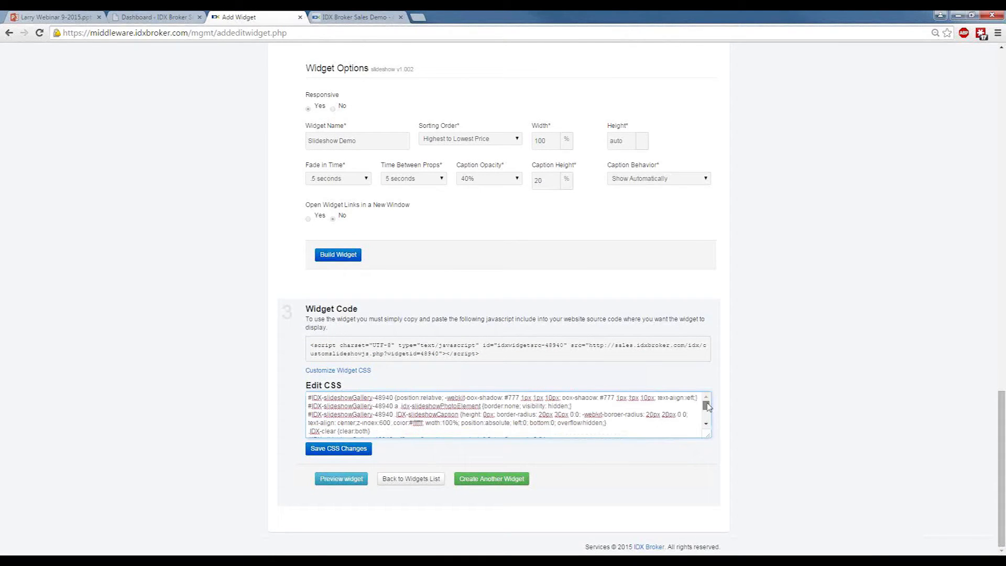
click(364, 369)
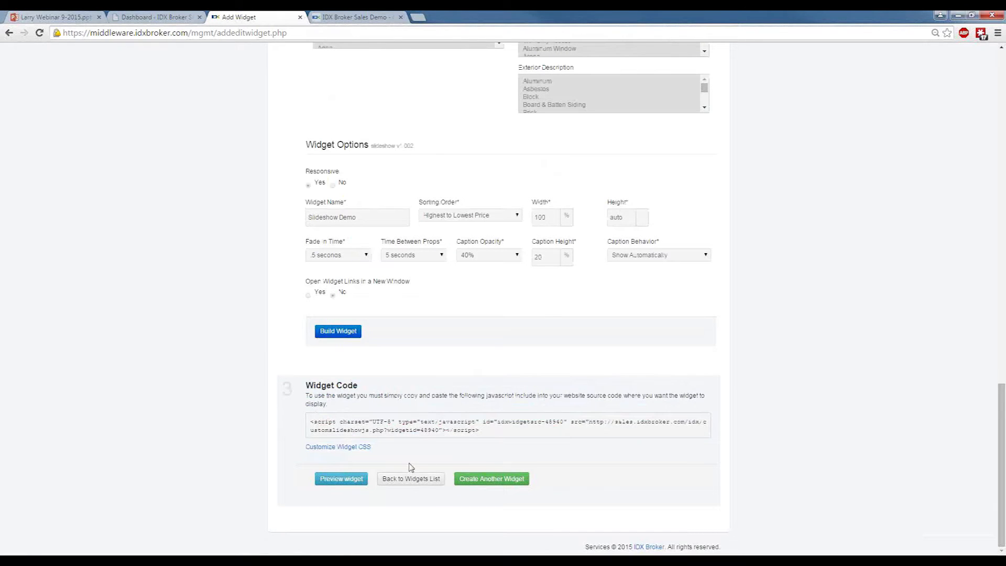
Preview the slideshow widget on the demo site and look over its captions and embed code.
click(330, 480)
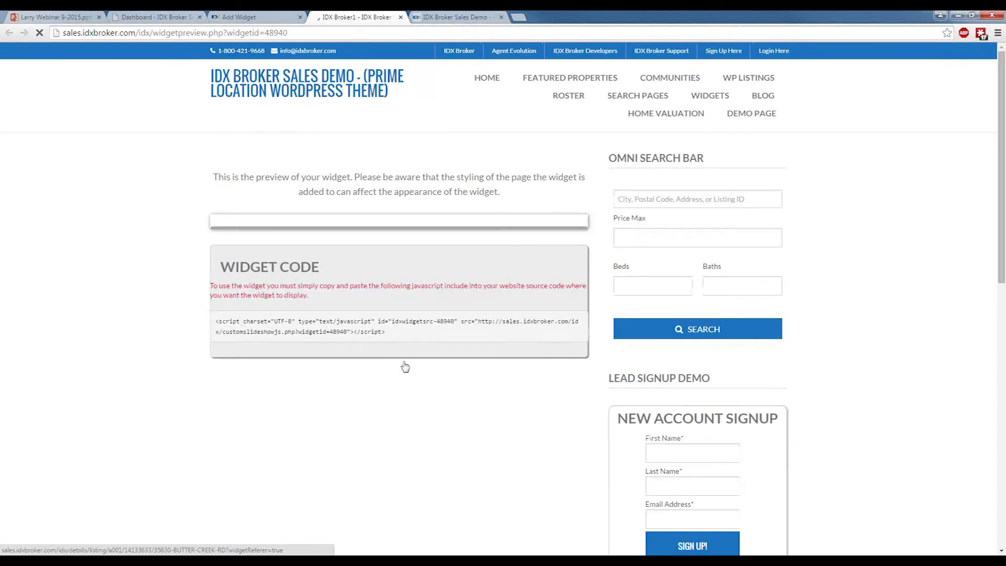
scroll(147, 273, down, 3)
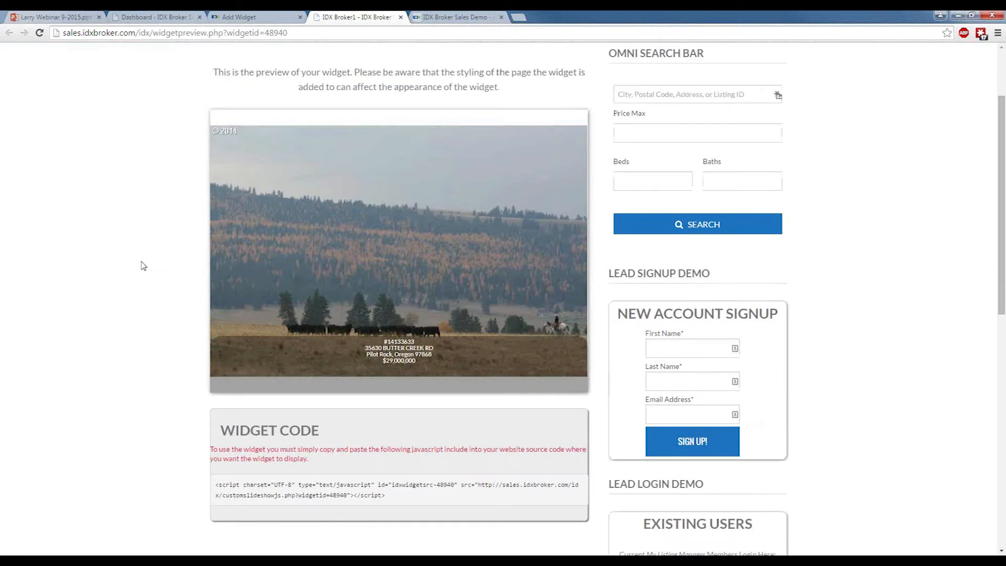
scroll(133, 268, up, 3)
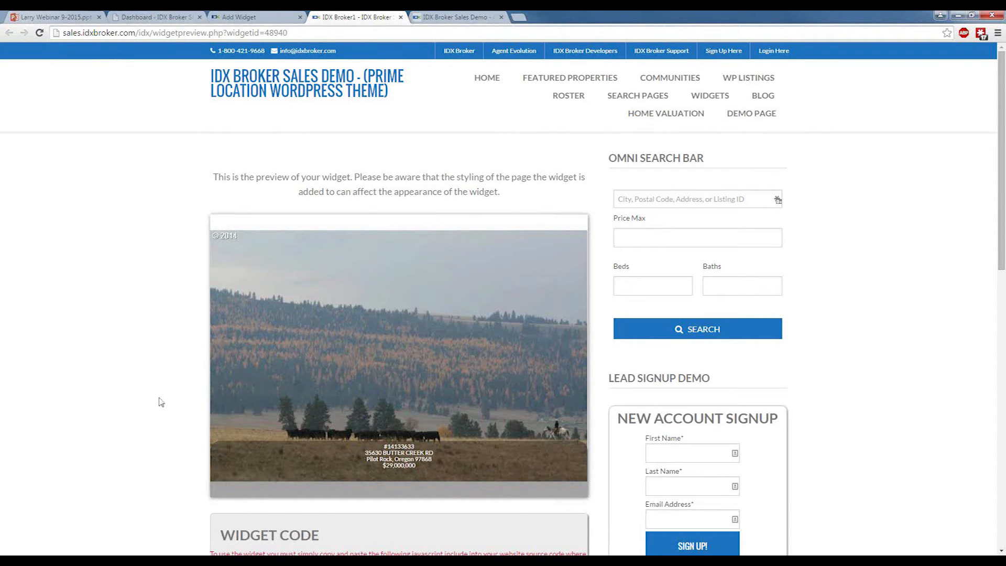
scroll(161, 402, down, 3)
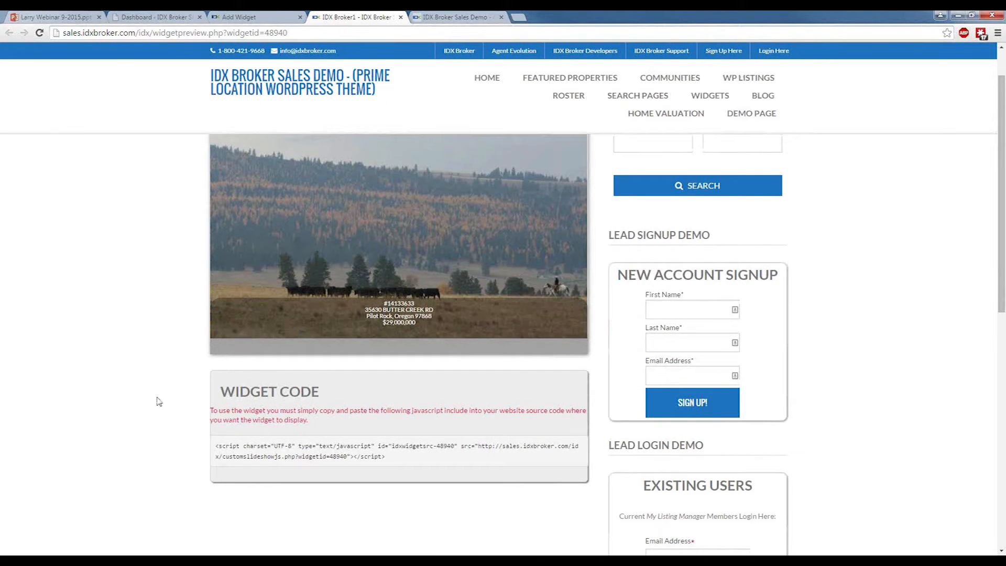
scroll(158, 402, up, 3)
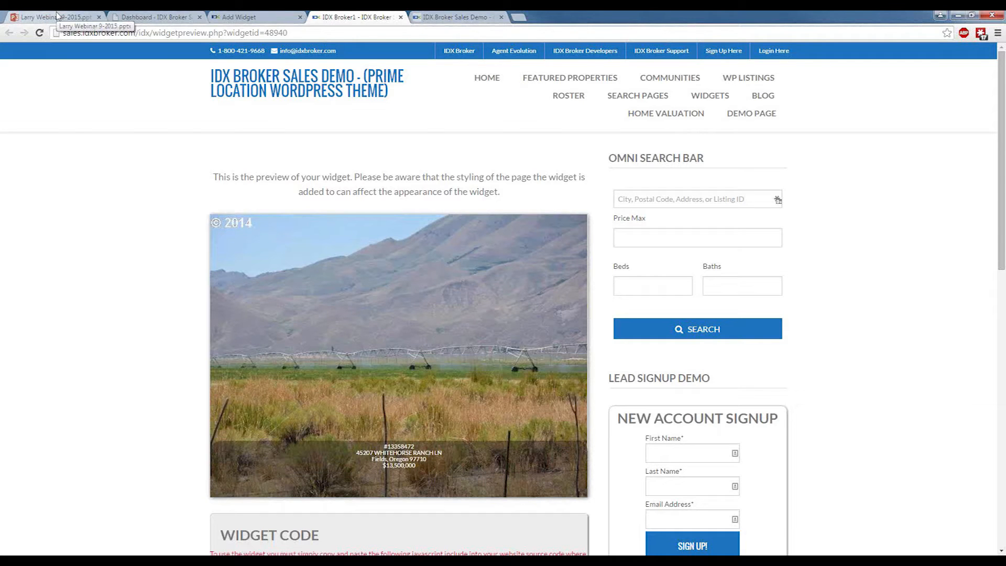
Switch to the PowerPoint Online webinar presentation, run it from the beginning up to the Showcase Widget slide, and exit the slide show.
click(57, 16)
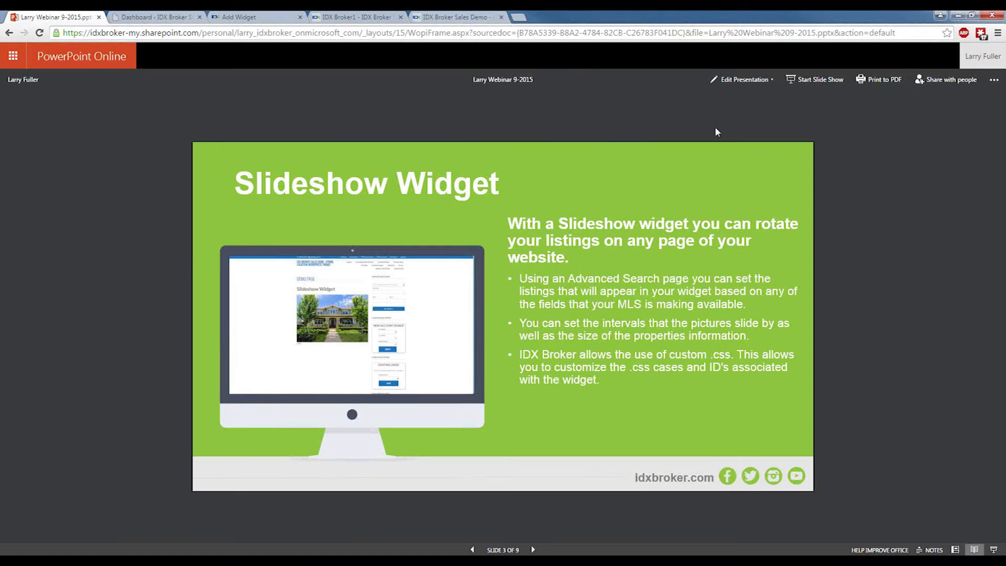
click(804, 83)
click(754, 168)
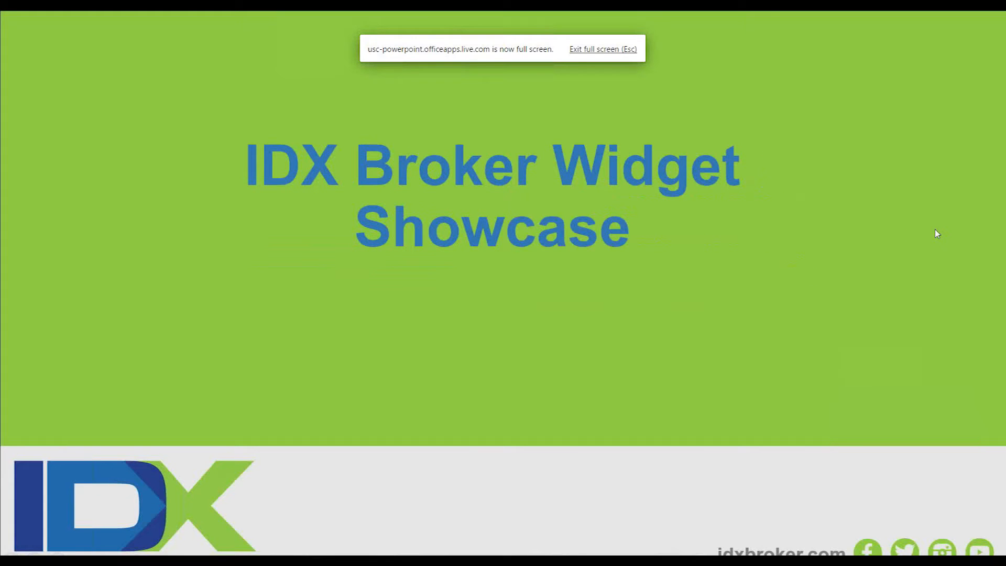
click(937, 234)
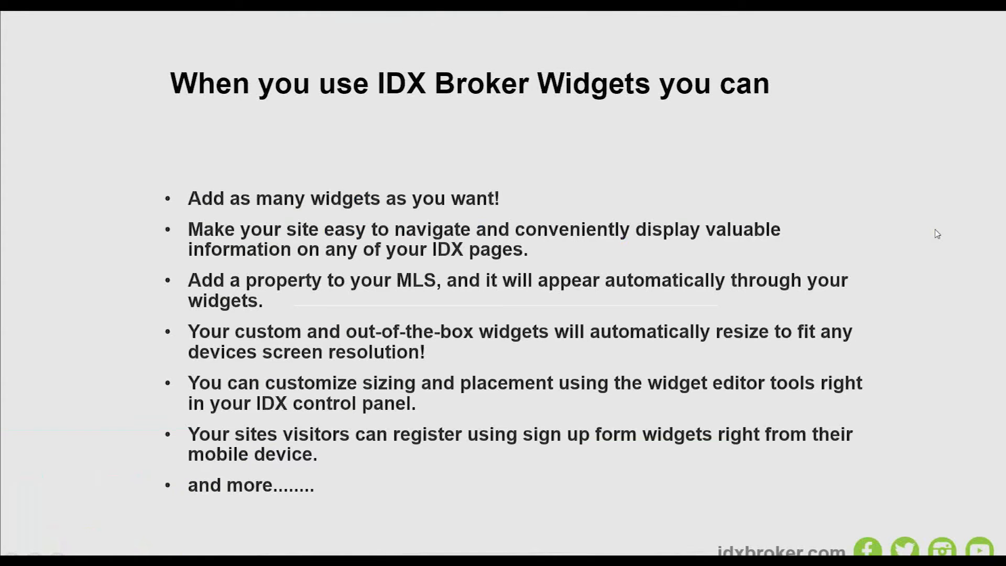
click(938, 234)
click(937, 234)
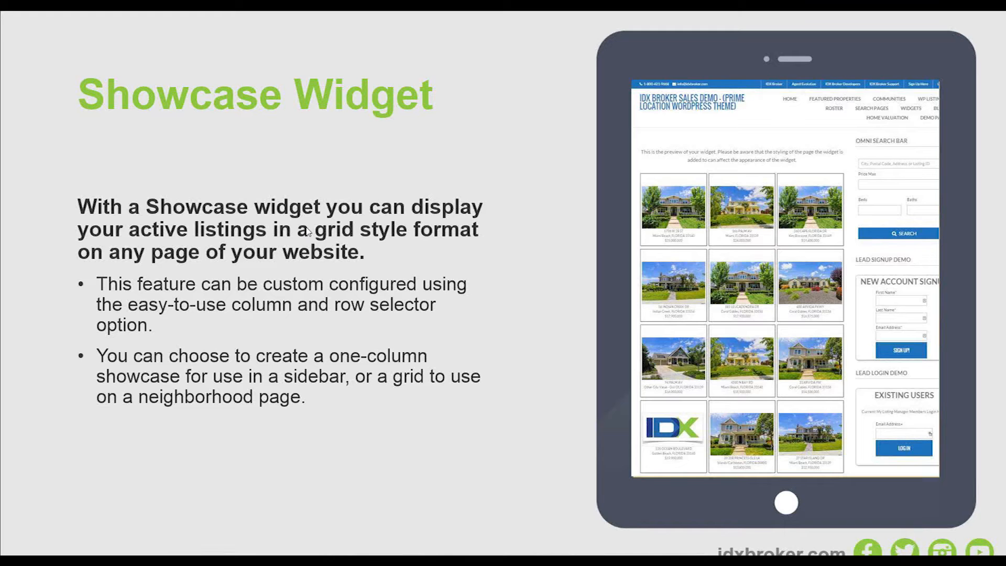
key(Escape)
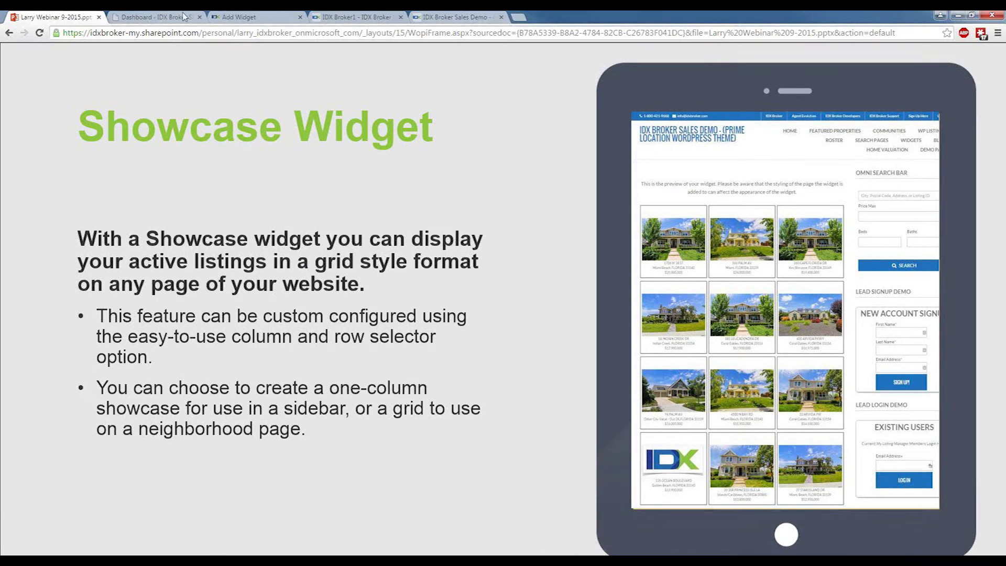
key(Escape)
Switch back to the IDX Broker control panel and open a blank form for creating a new widget.
click(224, 16)
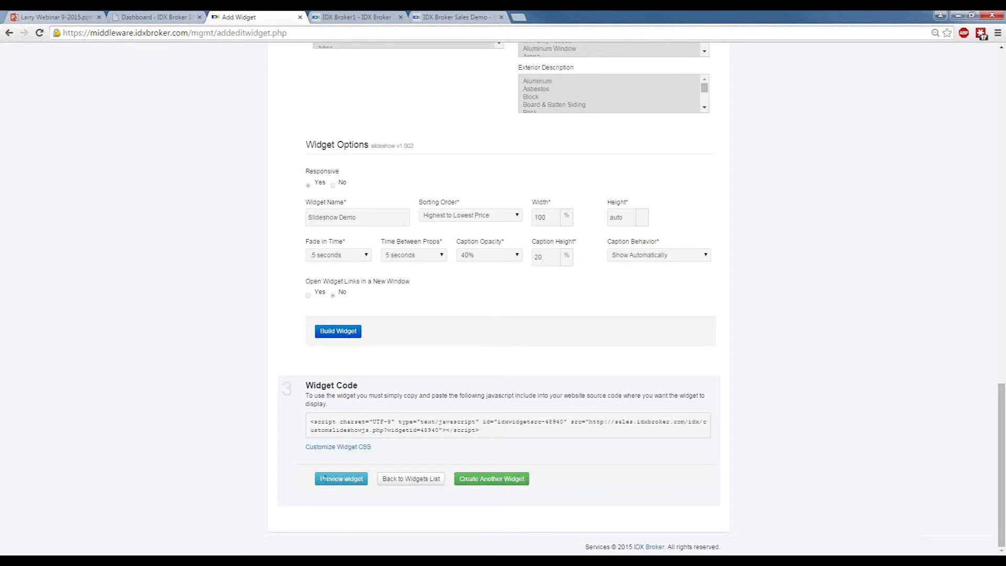
scroll(623, 490, up, 20)
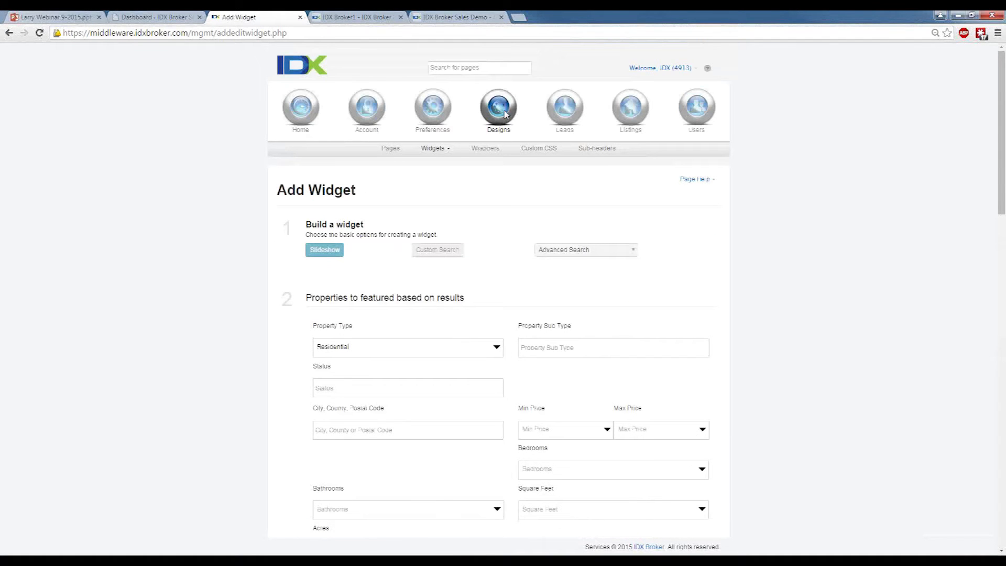
click(428, 150)
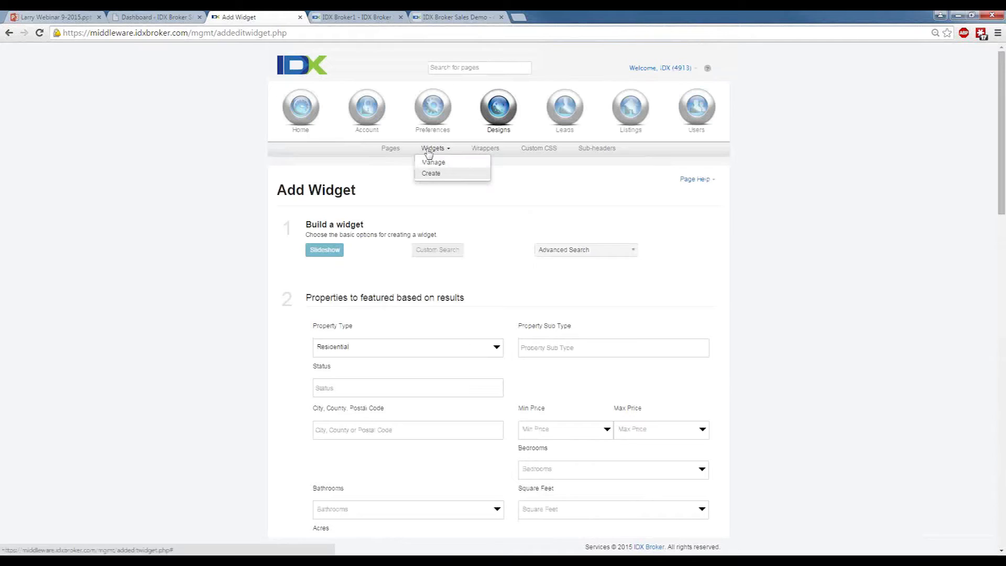
click(430, 174)
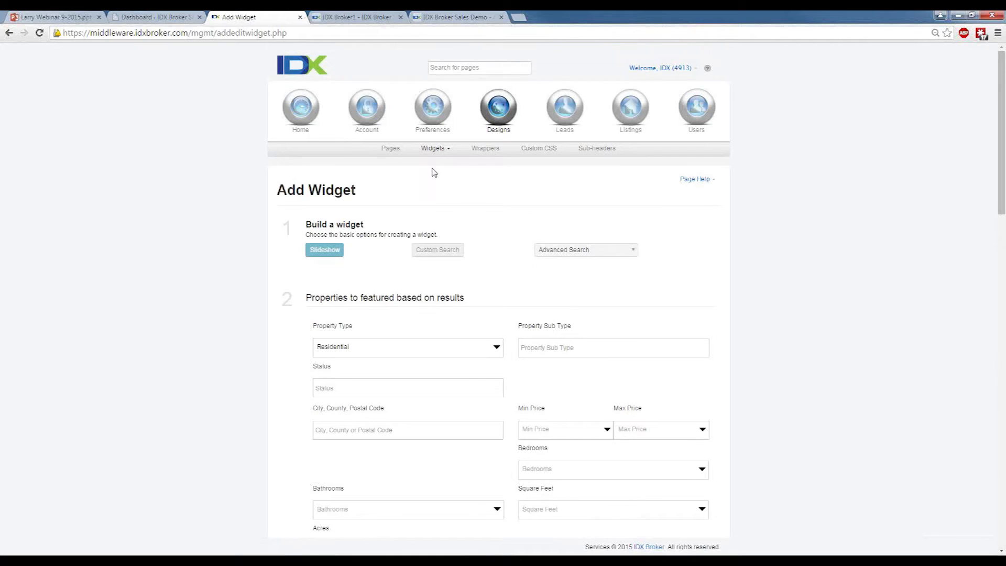
click(432, 148)
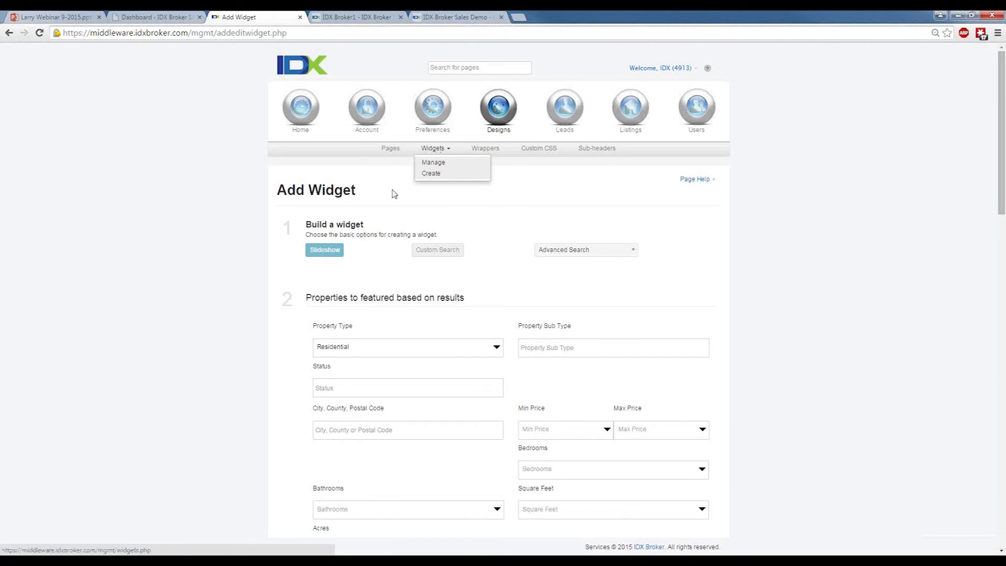
click(445, 163)
click(435, 148)
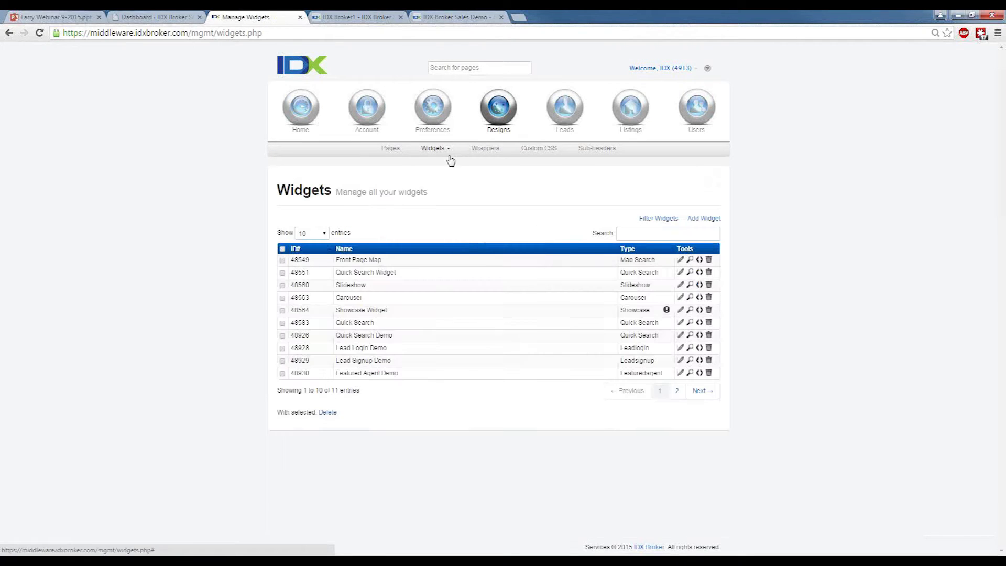
click(430, 173)
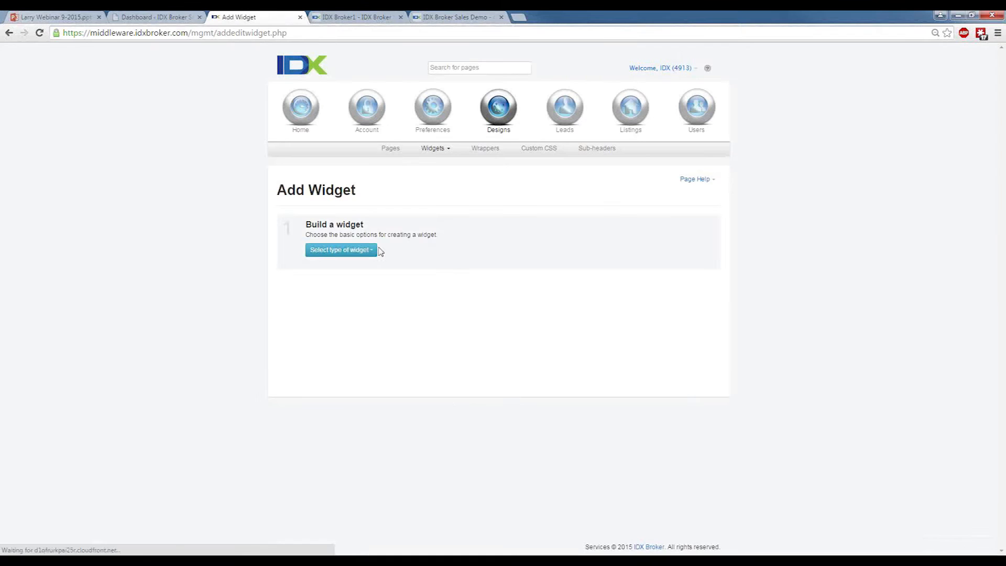
Set up a showcase widget that features properties from a polygon search.
click(360, 251)
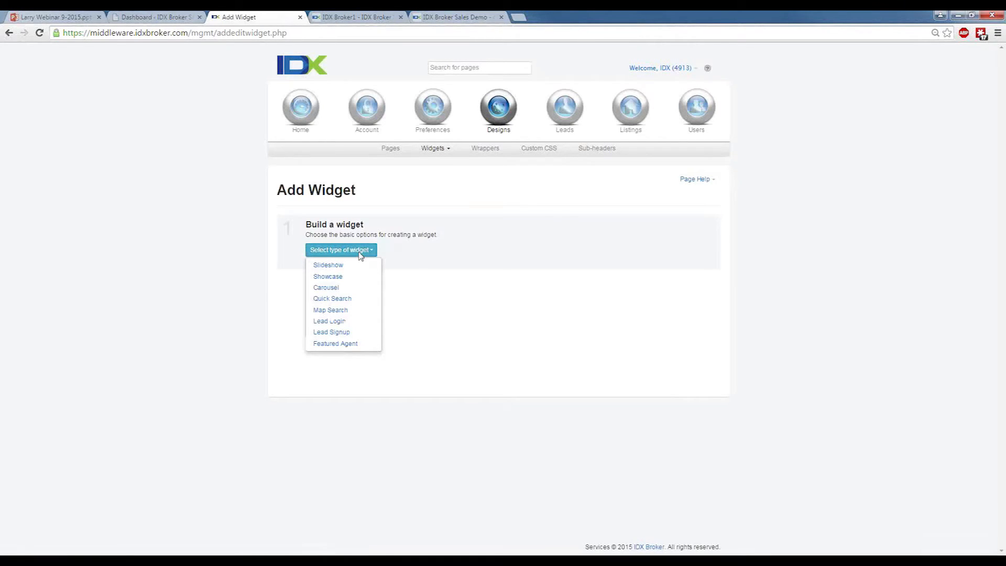
click(348, 276)
click(462, 250)
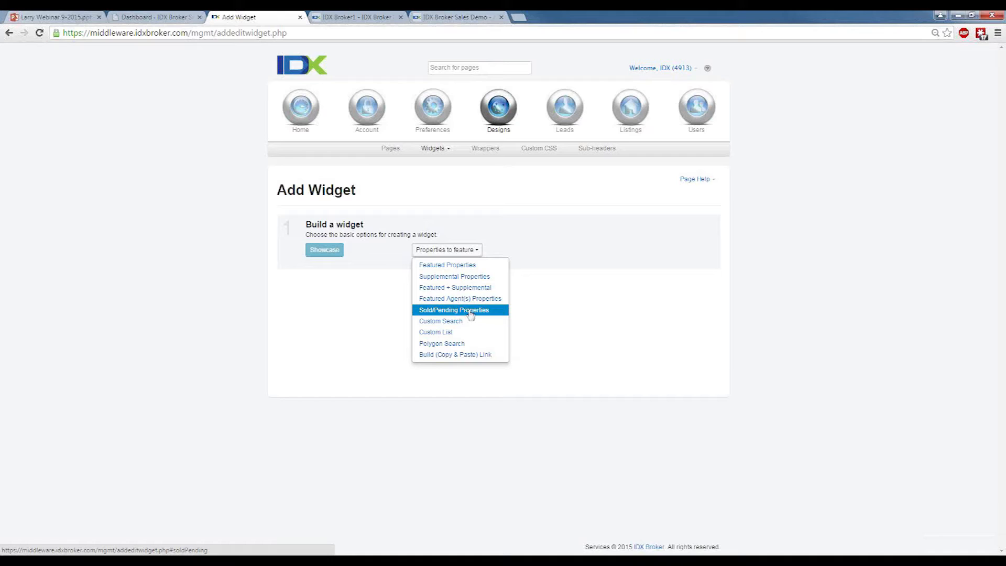
click(457, 344)
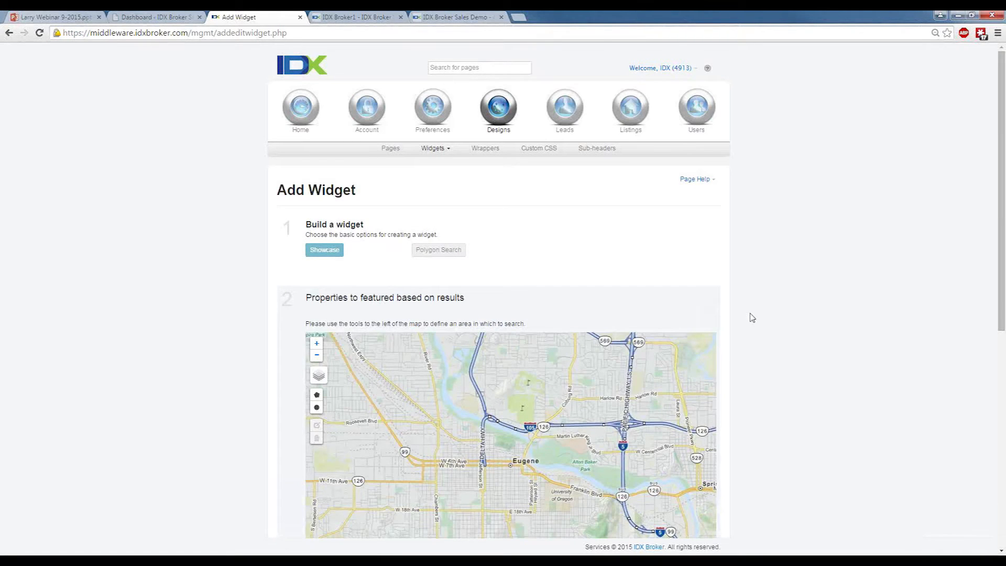
Examine the polygon search map at different scales, along with its additional filters and the showcase widget options.
scroll(752, 317, down, 3)
scroll(455, 320, down, 1)
scroll(456, 321, down, 2)
scroll(503, 335, down, 2)
scroll(514, 332, down, 1)
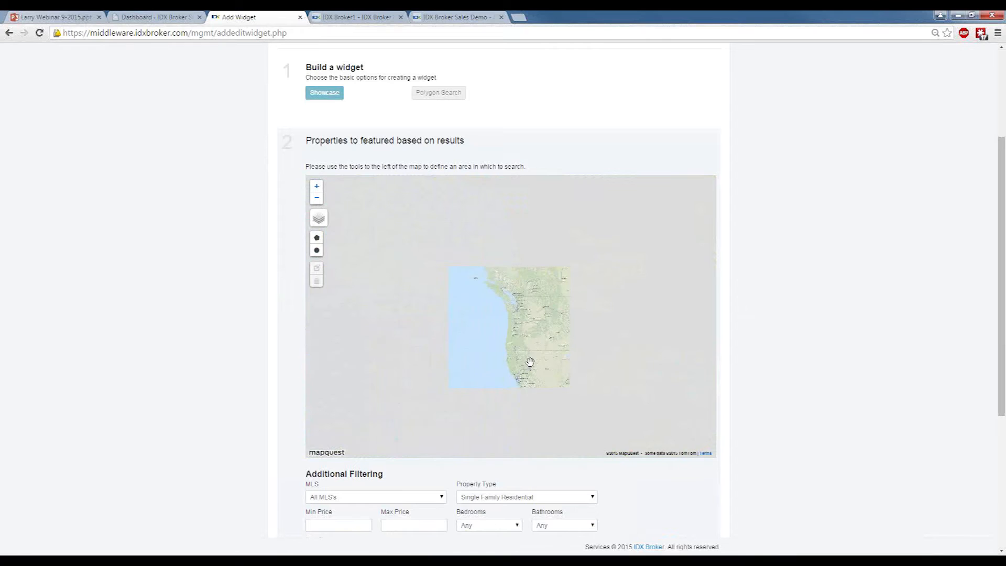
drag(476, 337, 461, 292)
scroll(502, 340, down, 2)
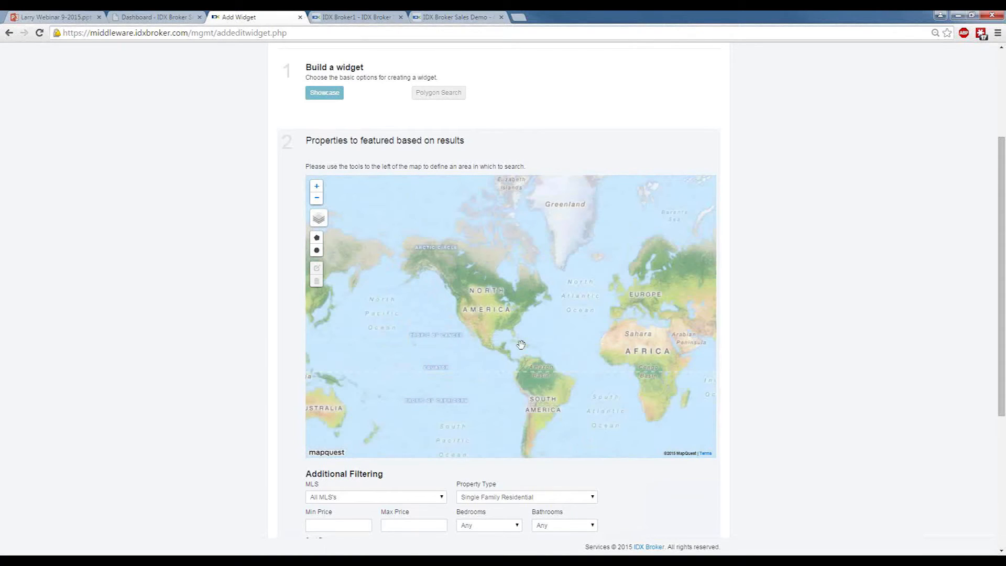
scroll(499, 369, down, 2)
scroll(790, 382, down, 5)
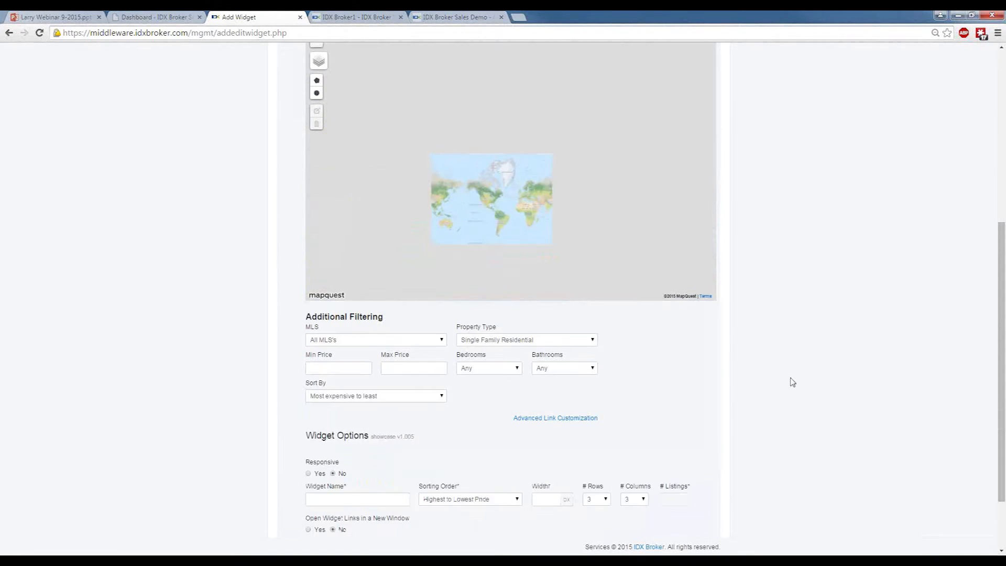
scroll(749, 365, up, 8)
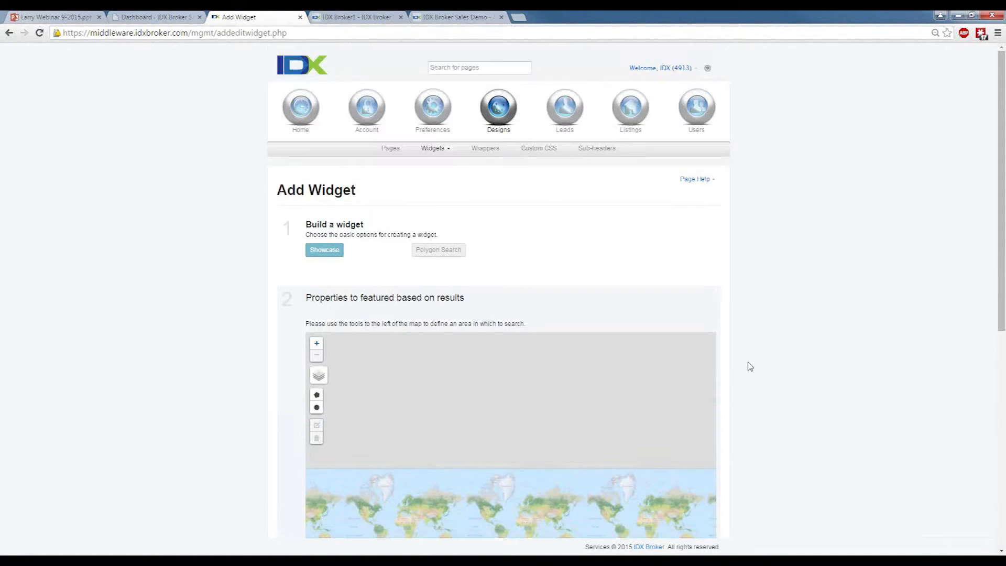
Start a fresh showcase widget featuring properties from a custom search based on the Advanced Search page.
click(432, 148)
click(434, 162)
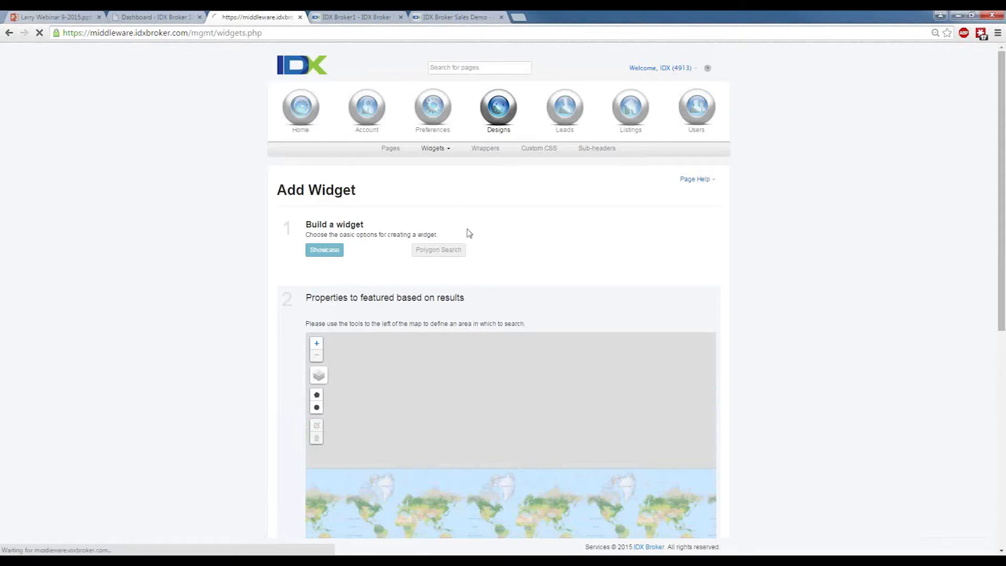
click(434, 148)
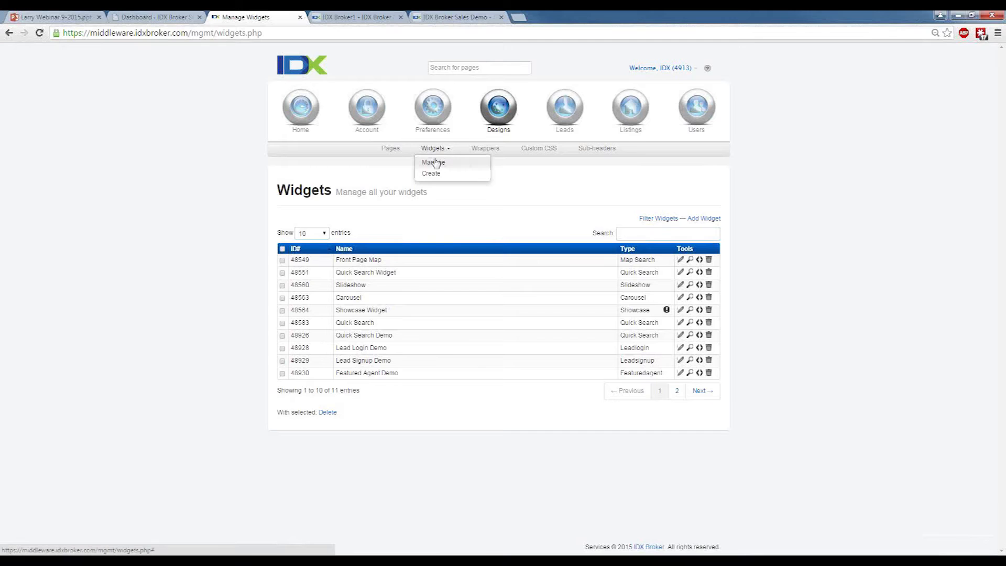
click(435, 175)
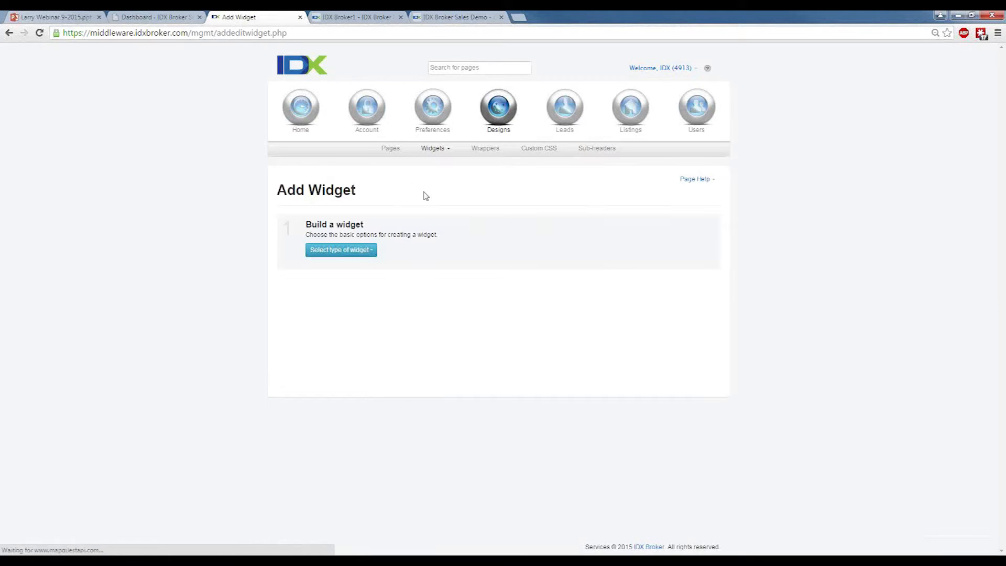
click(359, 251)
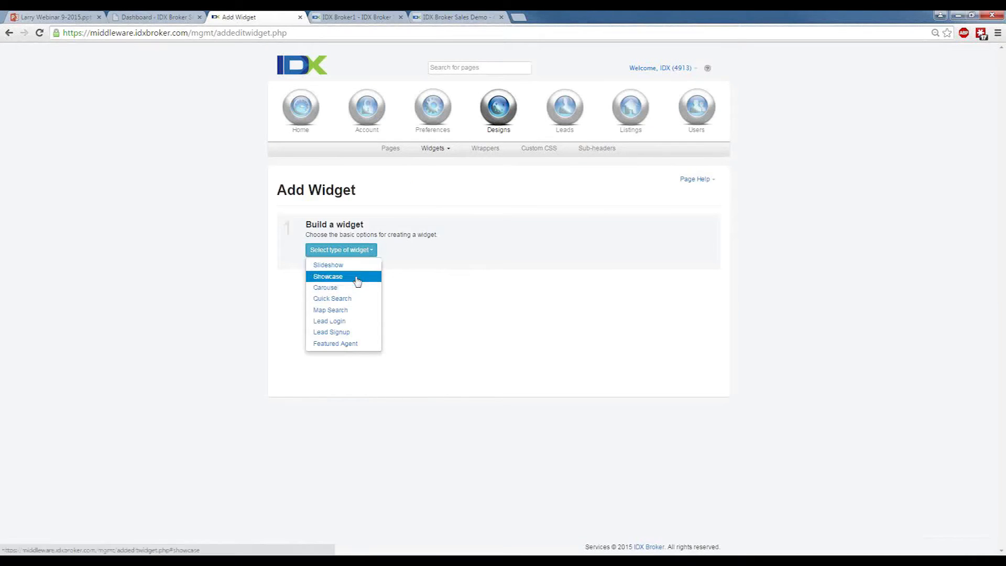
click(352, 277)
click(446, 250)
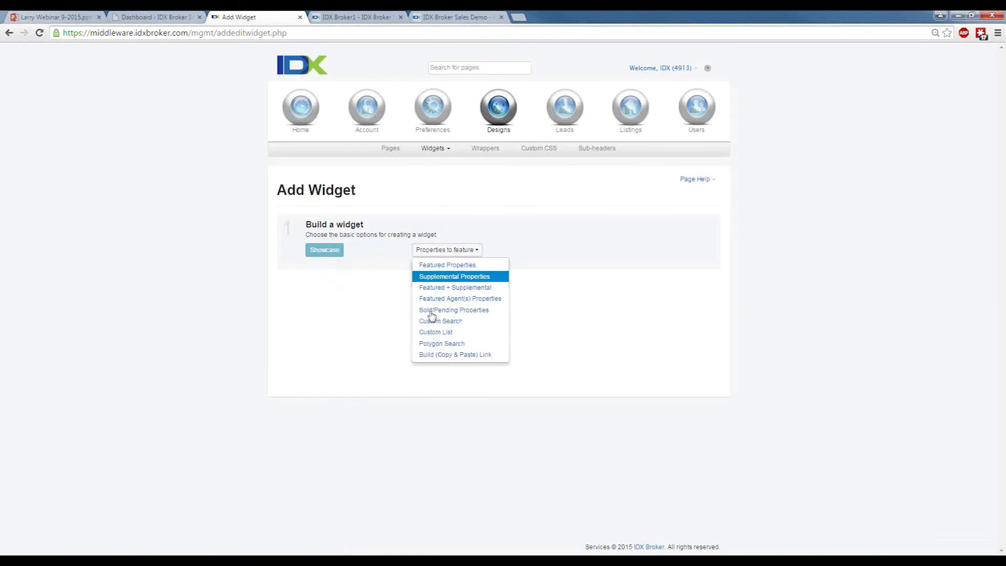
click(464, 326)
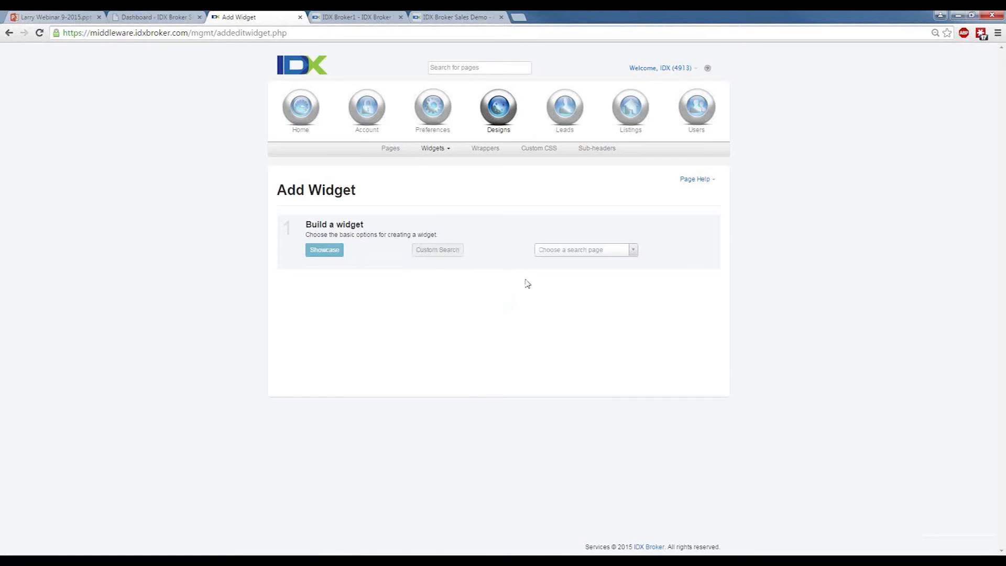
click(545, 250)
click(554, 288)
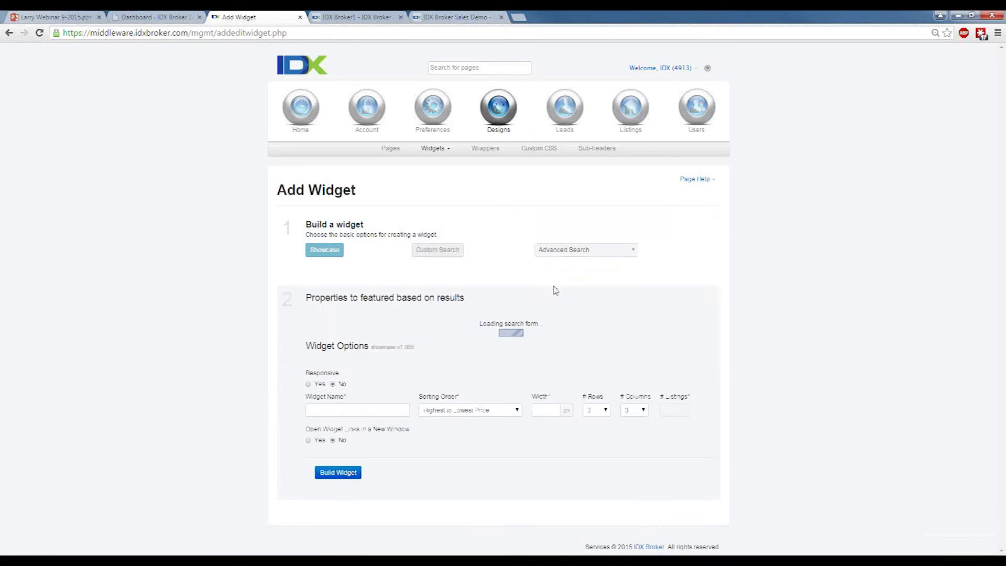
Make the showcase widget responsive, name it "Demo Shocase", set it to 12 listings and build it.
scroll(760, 299, down, 3)
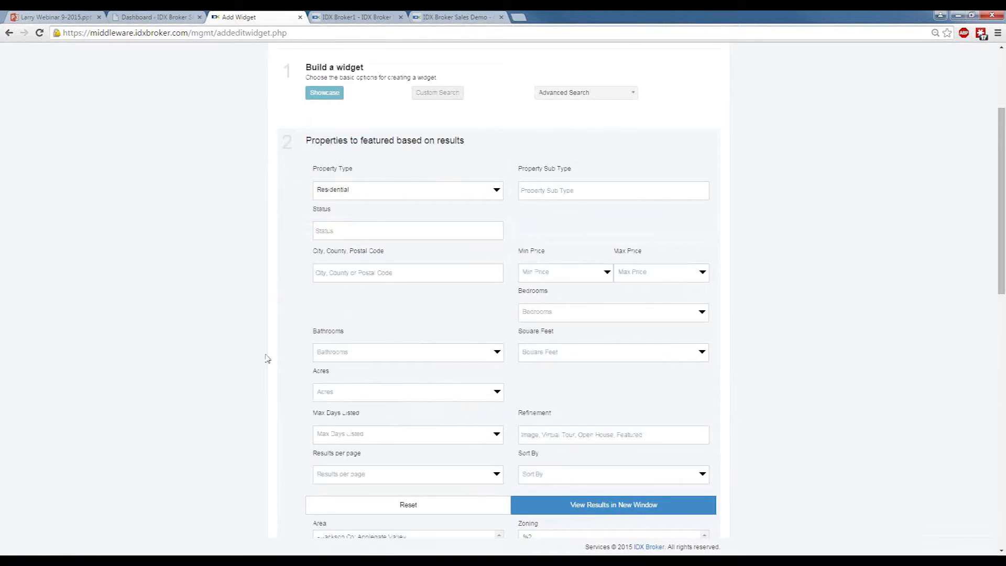
scroll(262, 351, down, 4)
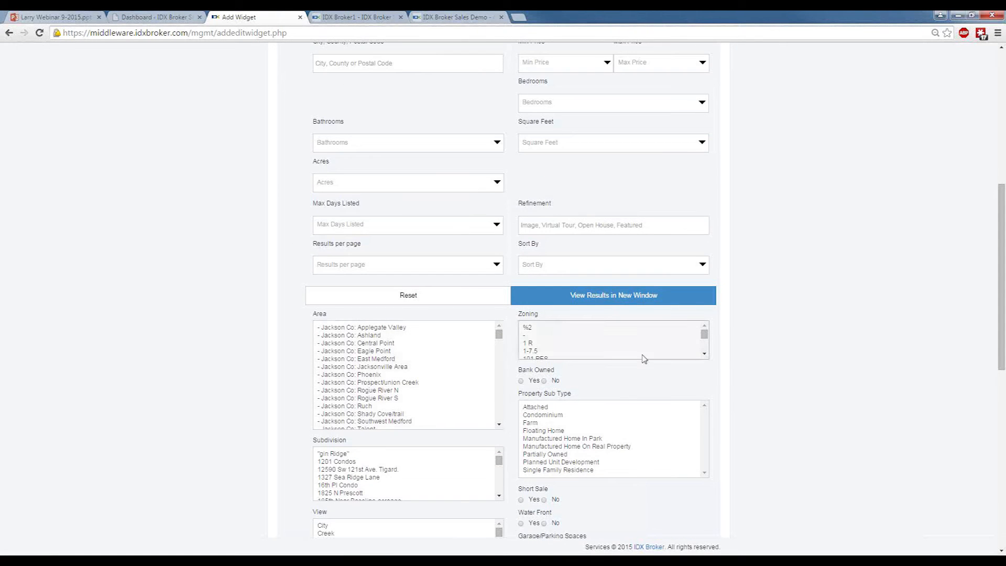
scroll(801, 319, down, 4)
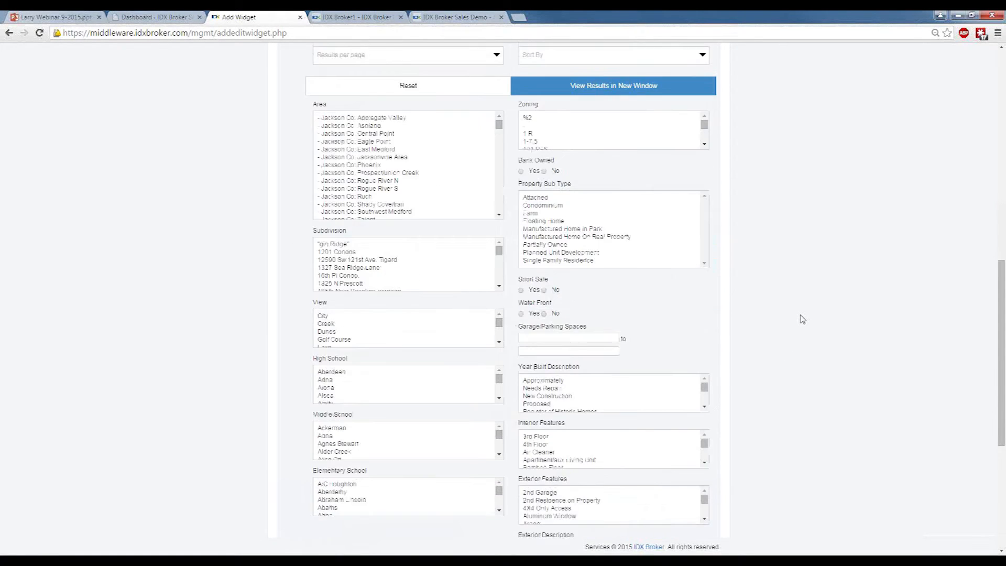
scroll(800, 319, down, 5)
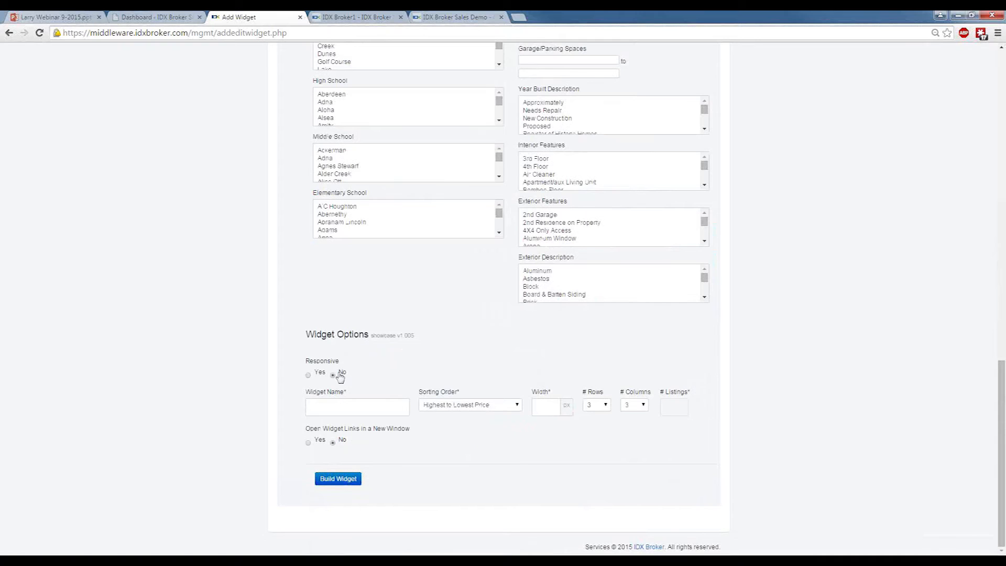
click(317, 375)
click(320, 406)
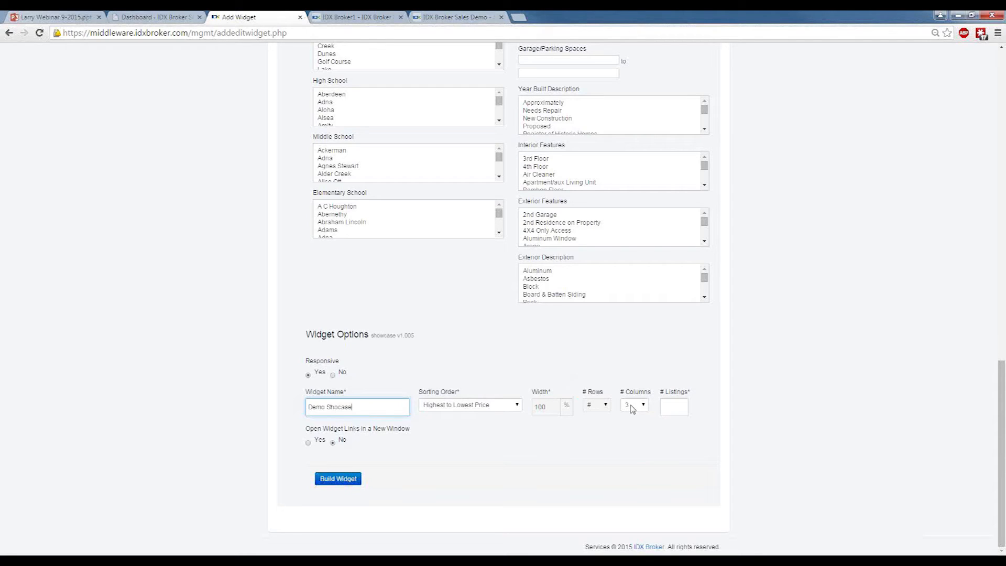
click(672, 408)
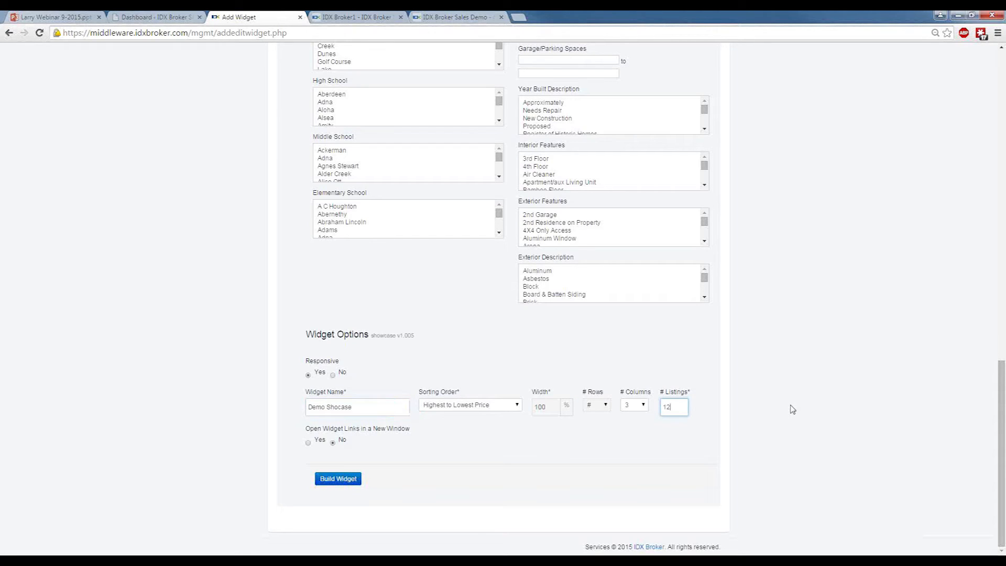
click(357, 479)
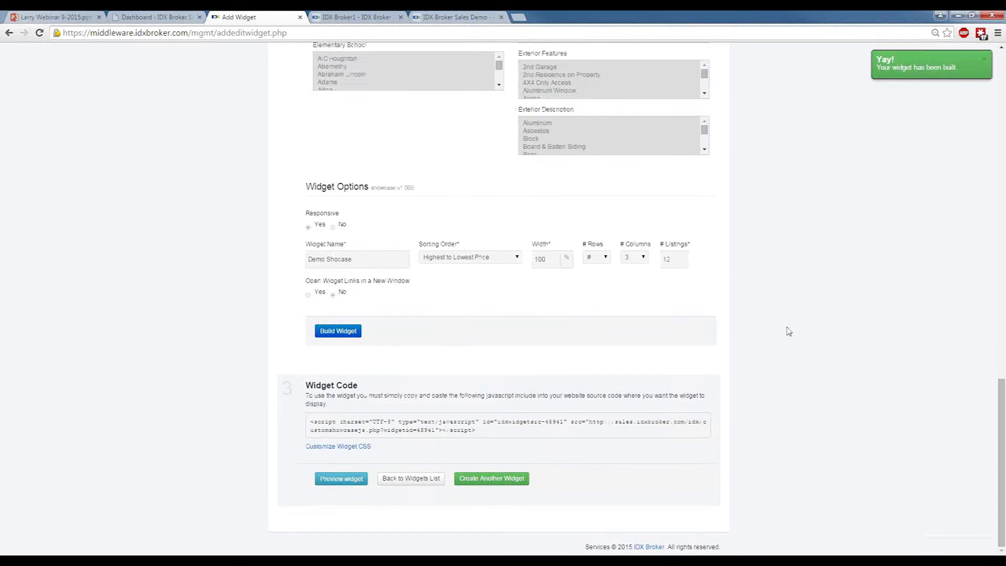
Highlight the showcase widget's generated code, deselect it, and open the widget's CSS for editing.
click(392, 419)
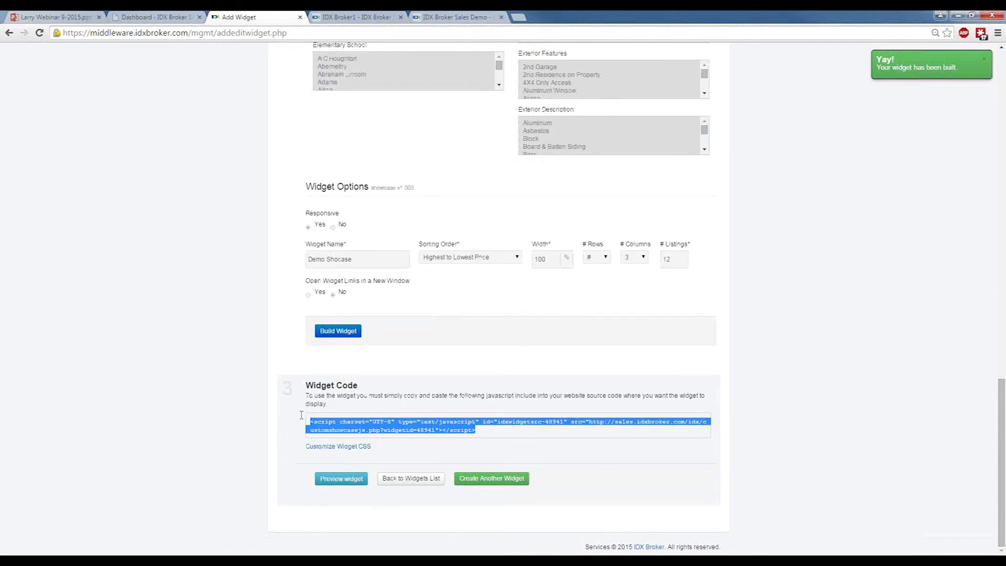
click(389, 408)
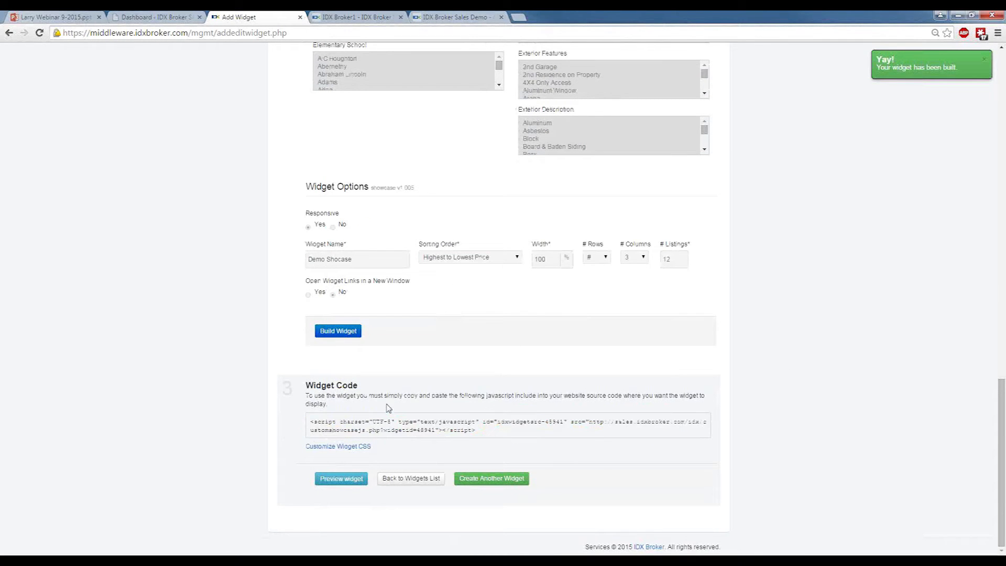
click(345, 448)
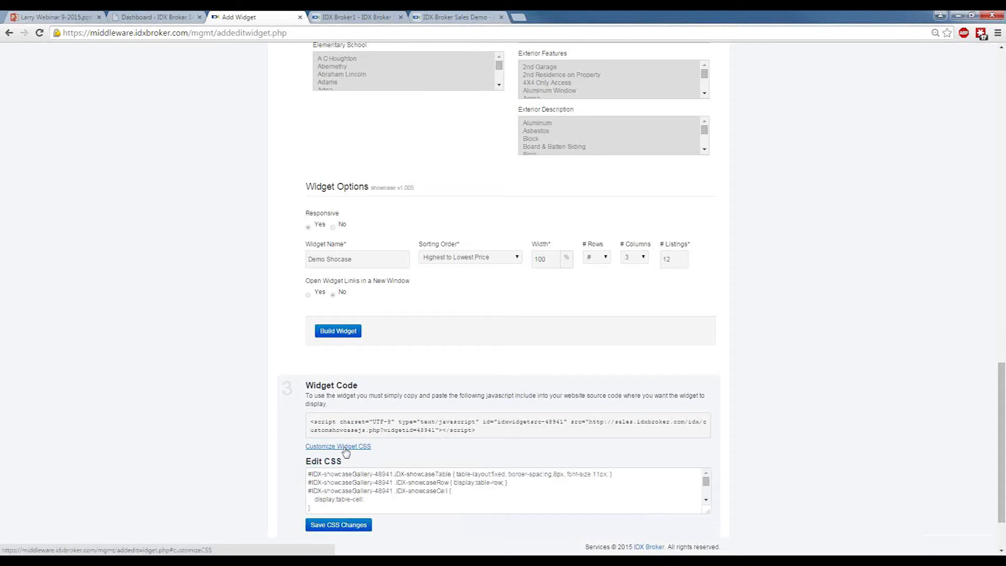
Close the widget's CSS editor and preview the showcase widget, examining its listing grid from the first row down to the widget code.
click(345, 446)
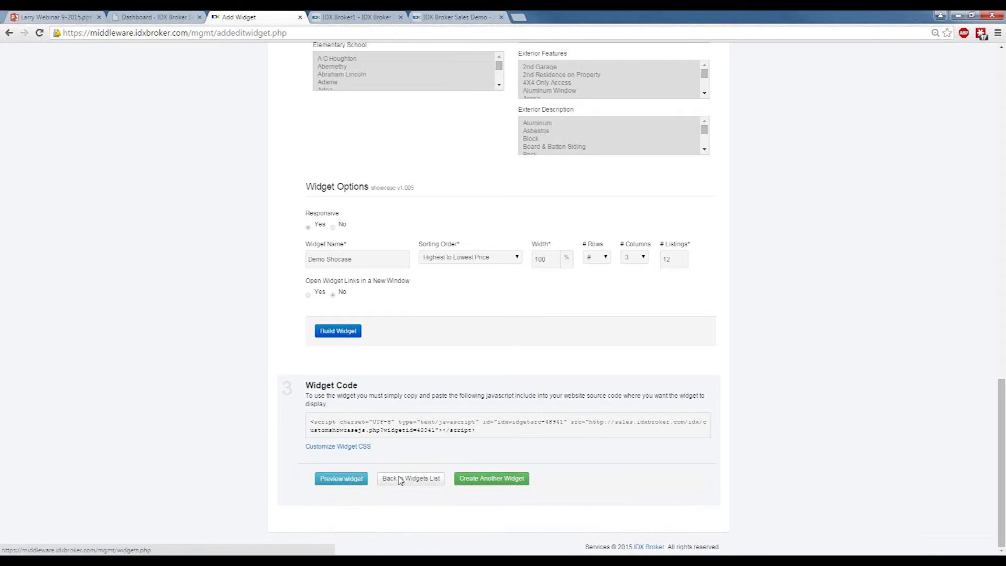
click(353, 480)
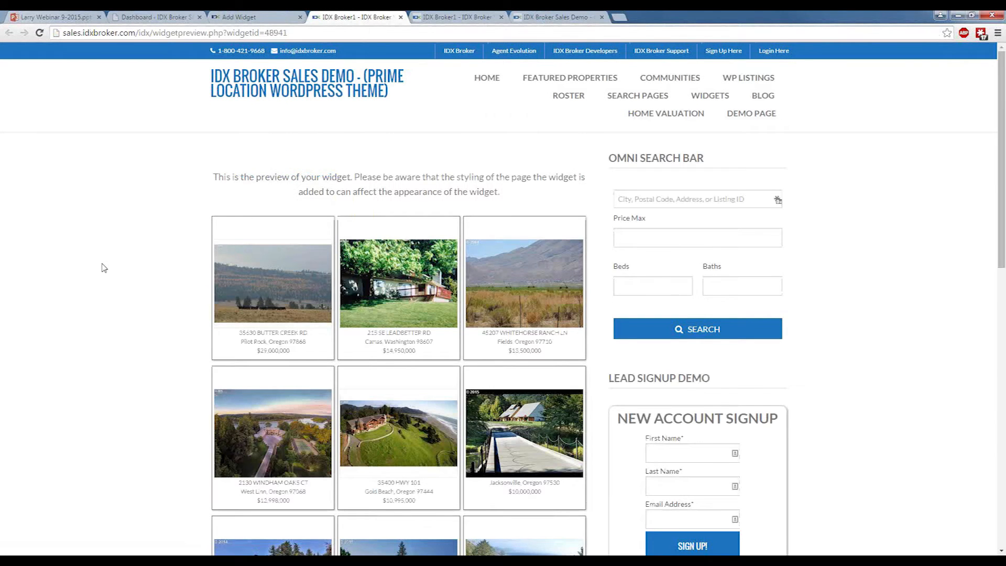
scroll(104, 269, down, 4)
scroll(104, 269, down, 5)
scroll(108, 275, up, 3)
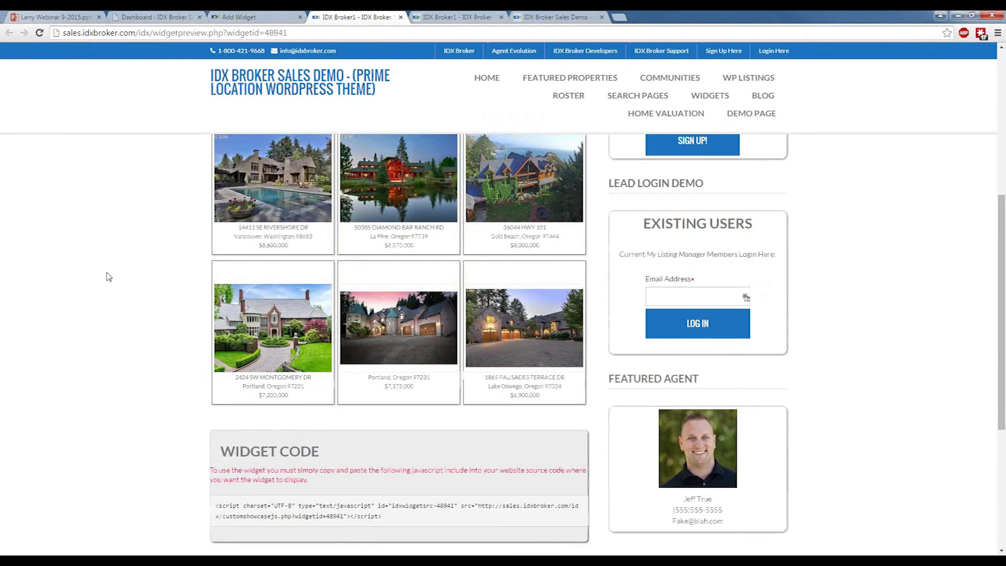
scroll(107, 278, up, 6)
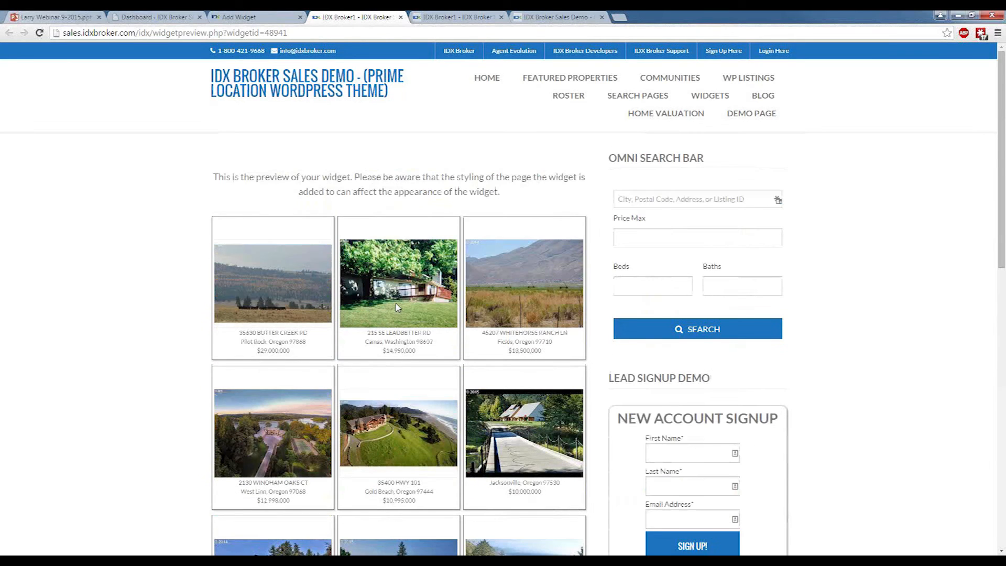
scroll(145, 326, down, 1)
scroll(145, 326, down, 5)
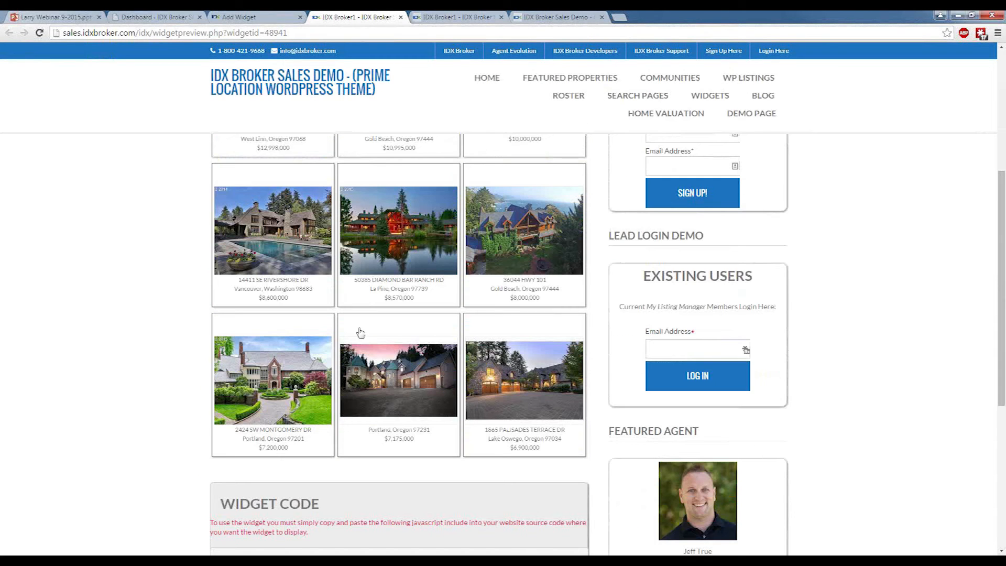
scroll(249, 325, up, 6)
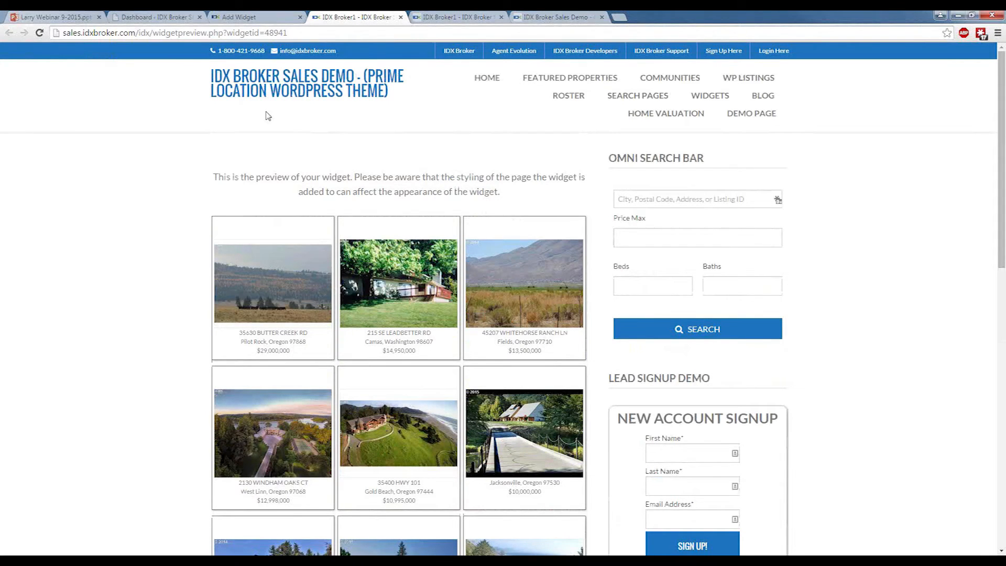
scroll(230, 149, down, 3)
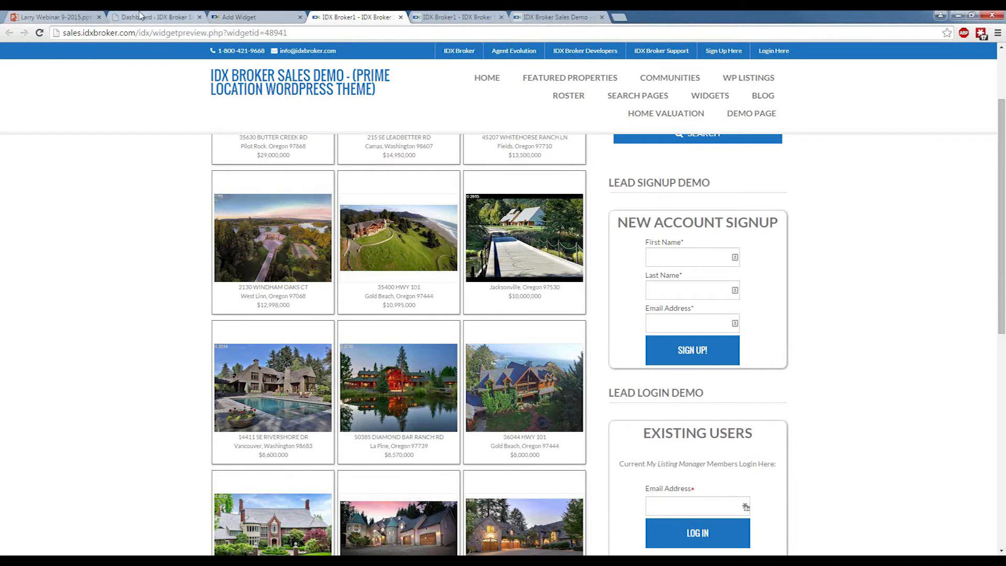
Switch to the webinar presentation in PowerPoint Online and run its slide show forward to the Map Search Widget slide.
click(54, 17)
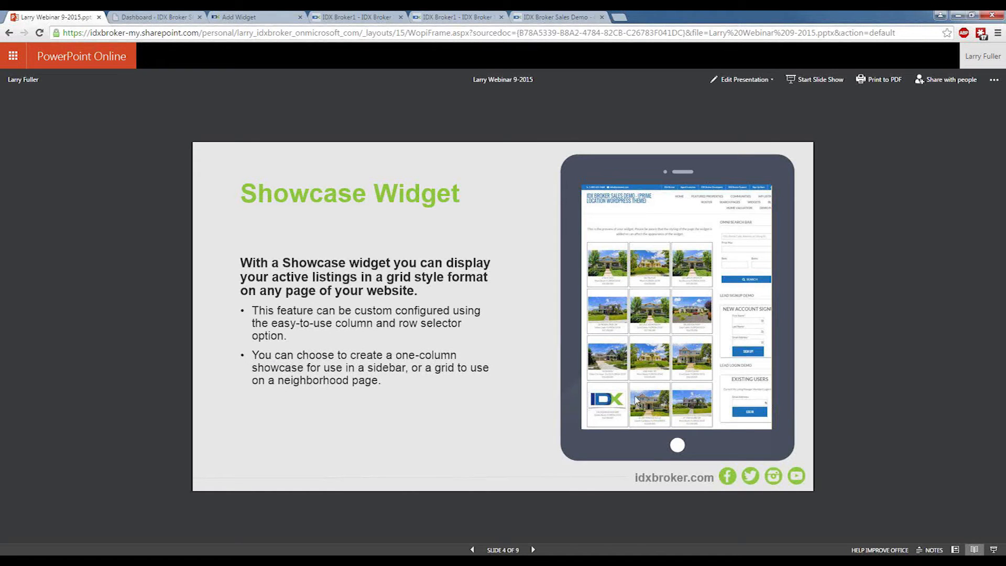
click(817, 80)
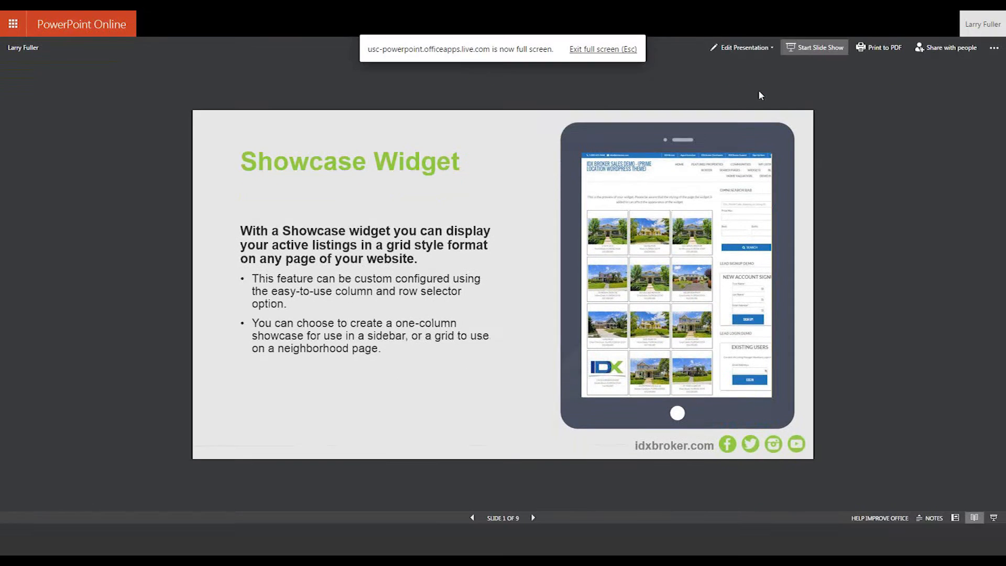
click(706, 410)
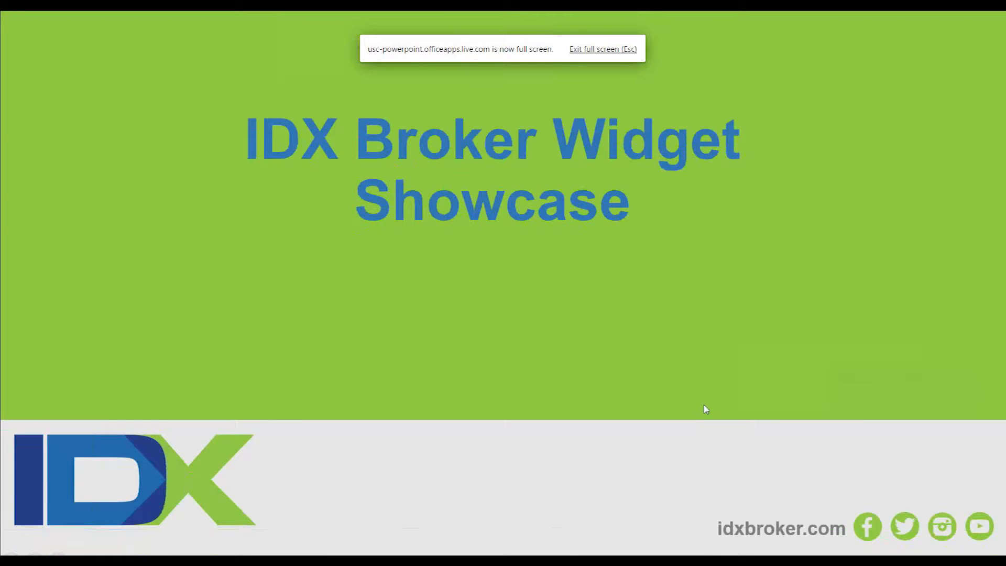
click(706, 410)
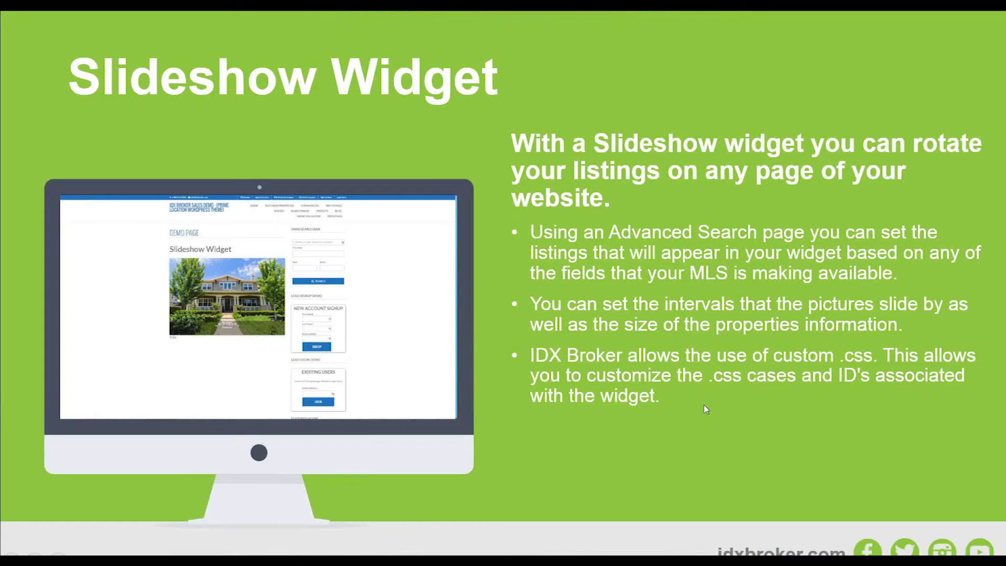
click(707, 409)
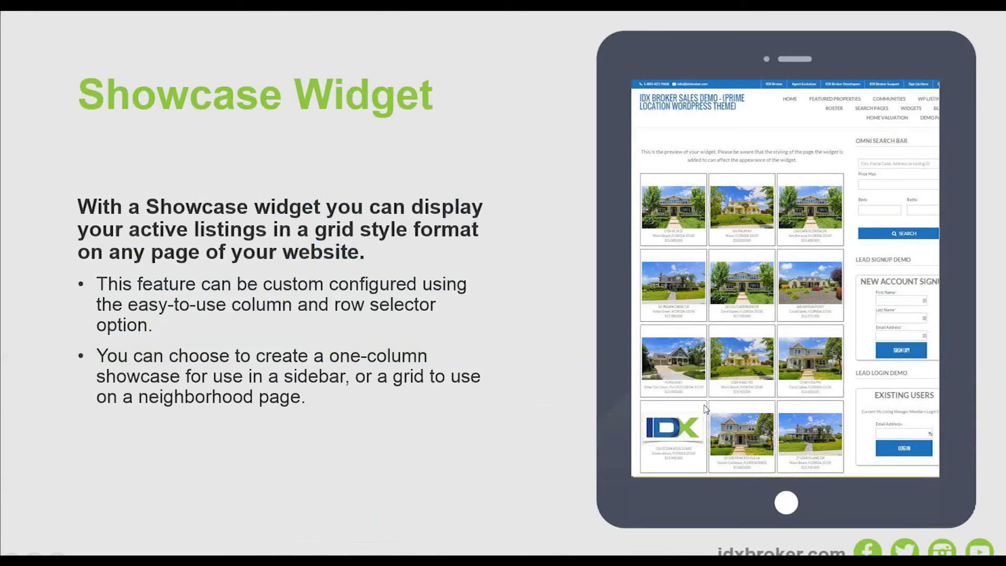
click(705, 408)
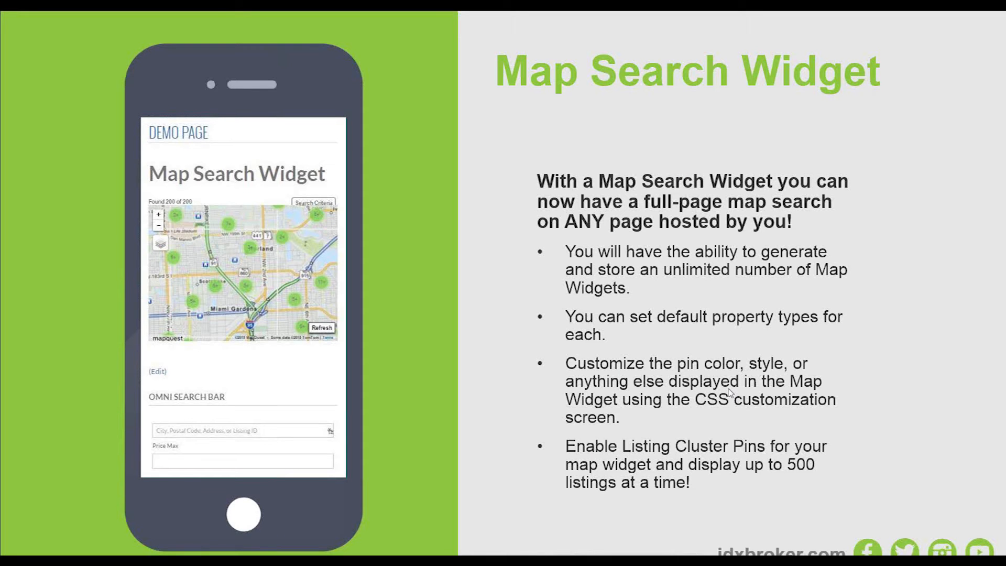
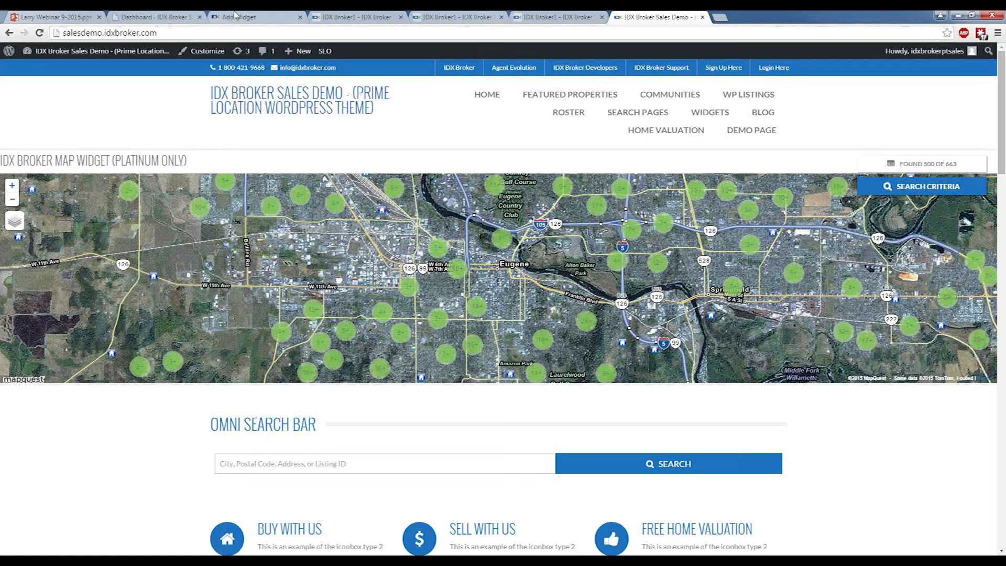
Close the three open widget preview pages, for the map search, showcase and slideshow widgets.
click(352, 16)
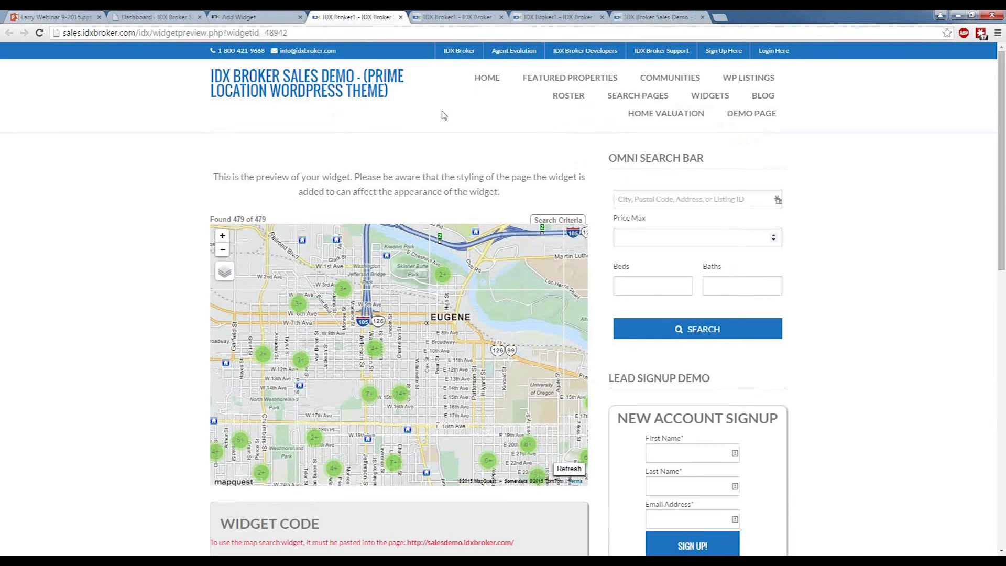
click(400, 16)
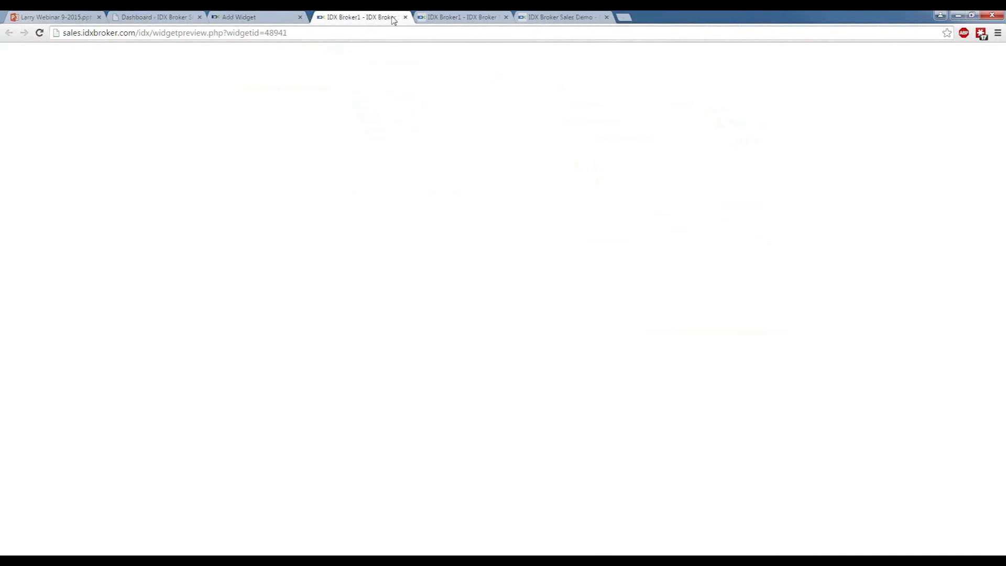
click(404, 17)
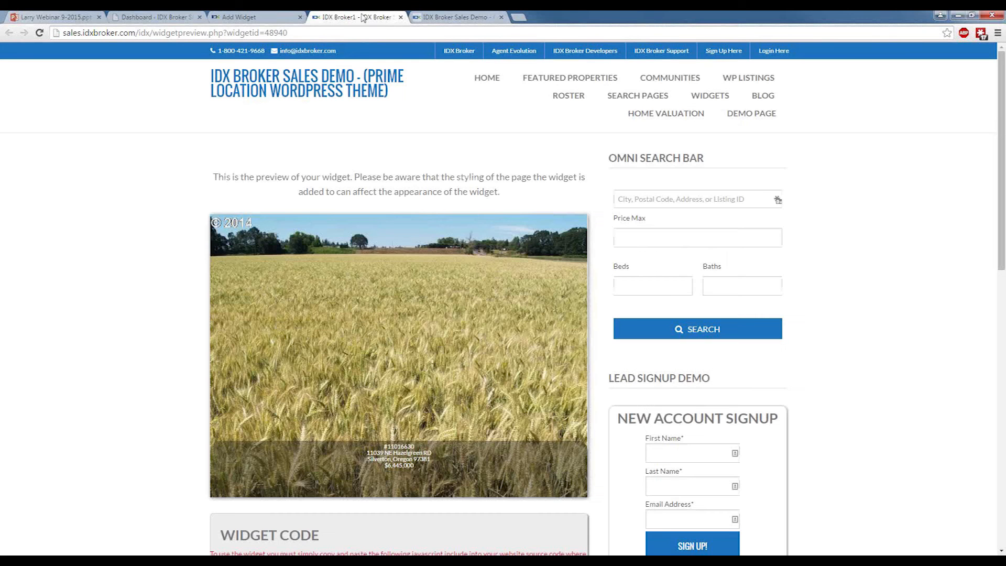
click(401, 17)
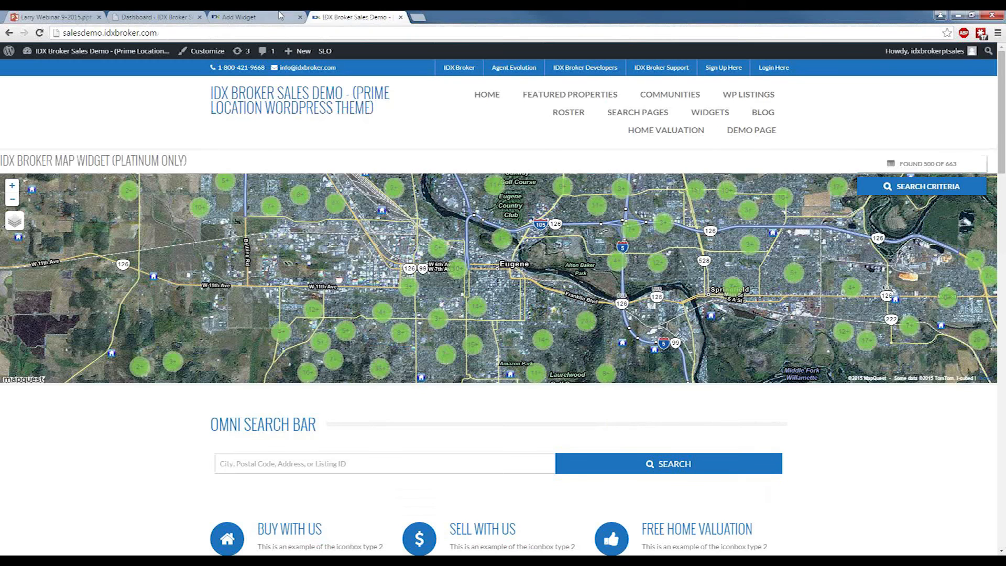
Open the list for managing all widgets in the IDX control panel and filter it by "demo".
click(281, 16)
scroll(214, 146, up, 5)
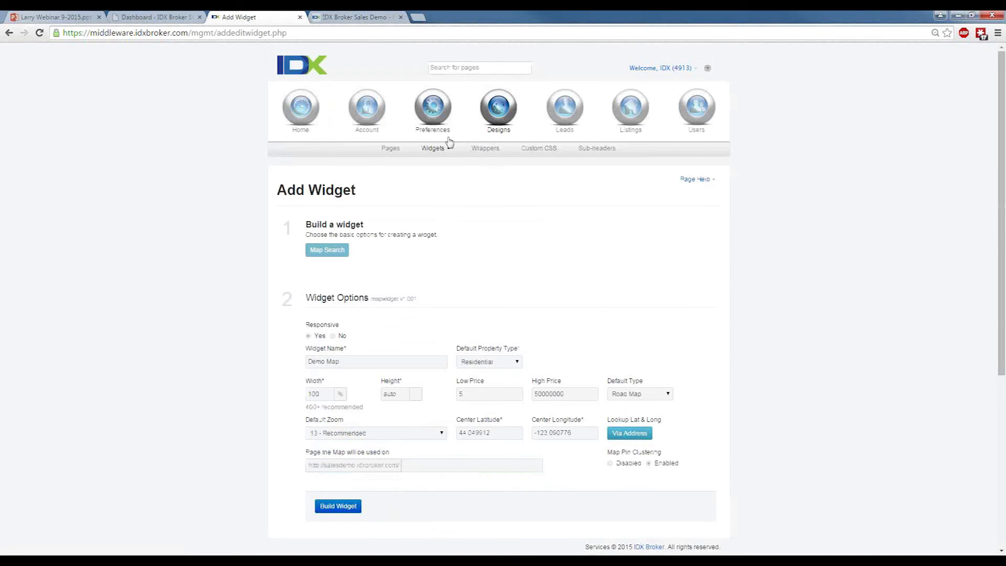
mouse_move(445, 145)
click(439, 172)
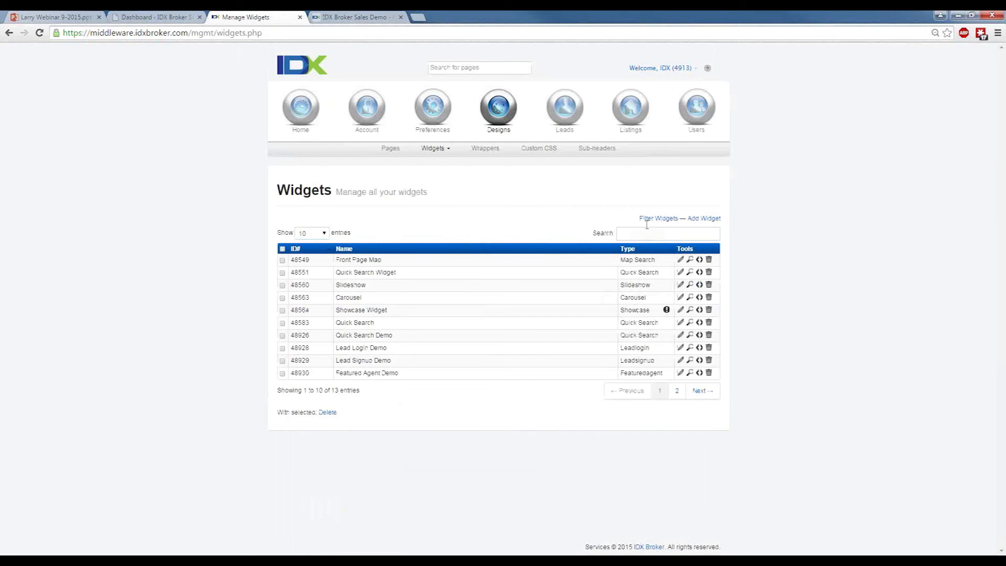
click(641, 231)
text(demo)
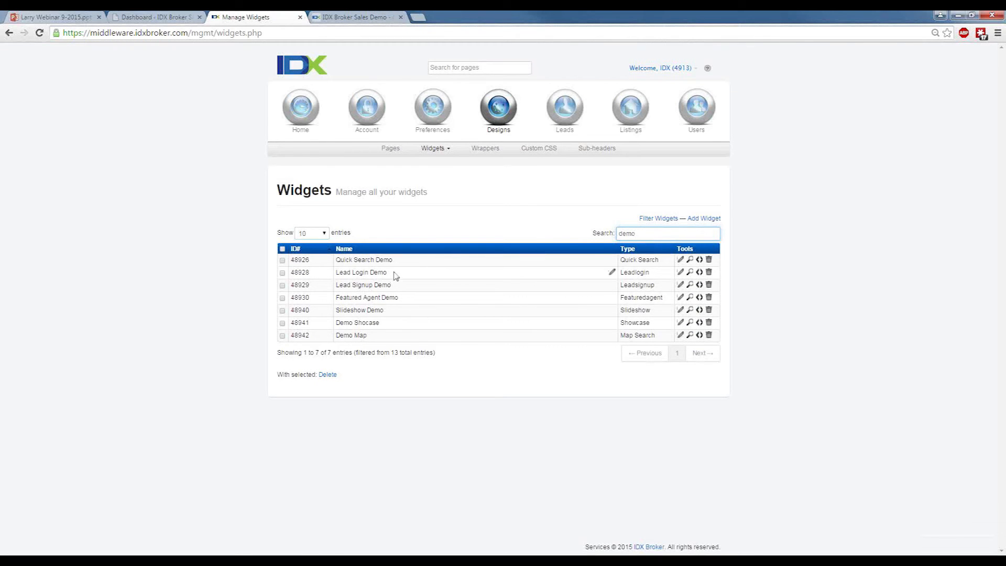
Open the WordPress admin dashboard of the sales demo site at salesdemo.idxbroker.com/wp-admin.
click(352, 17)
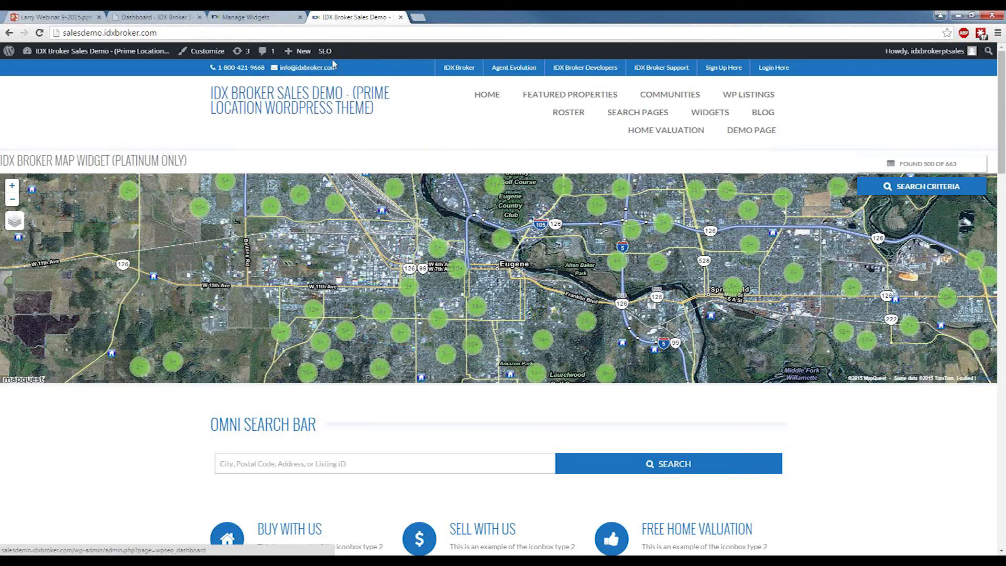
click(267, 34)
click(267, 33)
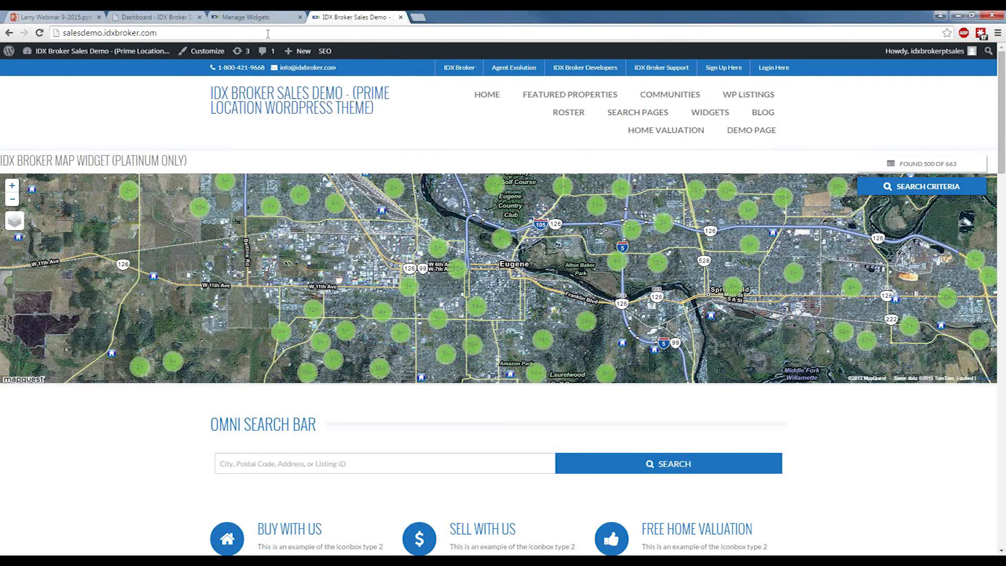
text(/wp)
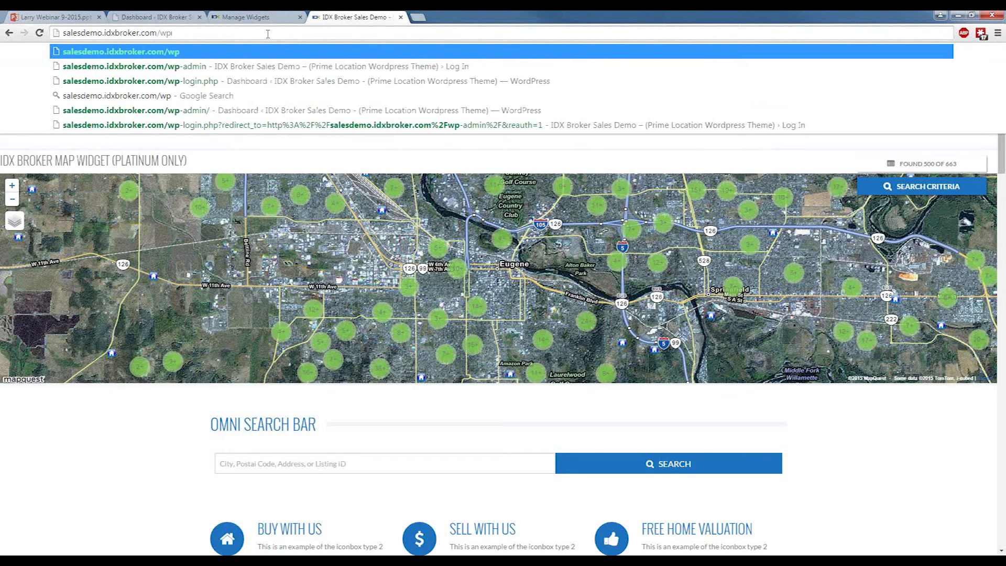
key(Down)
key(Return)
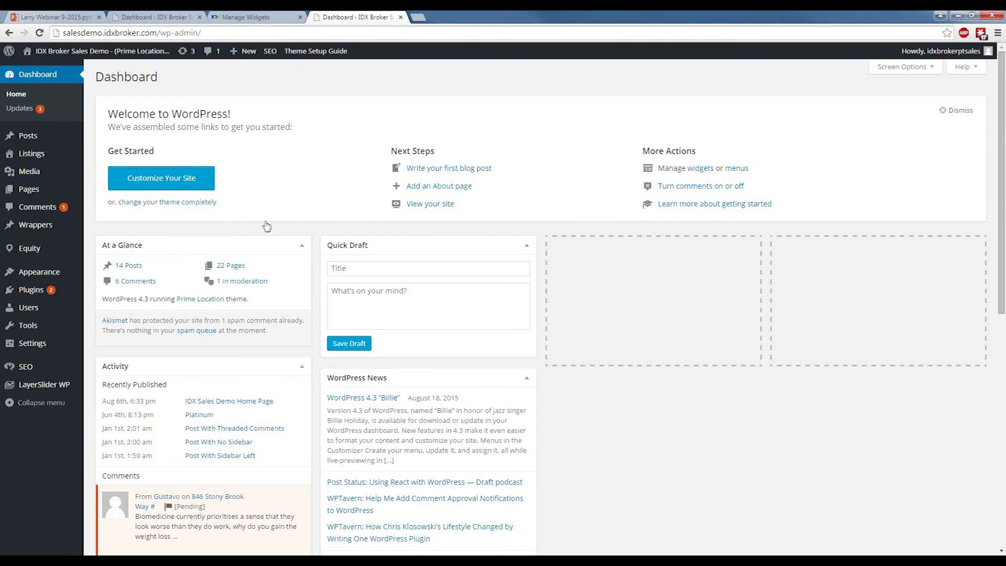
Open the IDX Broker plugin settings in WordPress and refresh the plugin options.
mouse_move(29, 344)
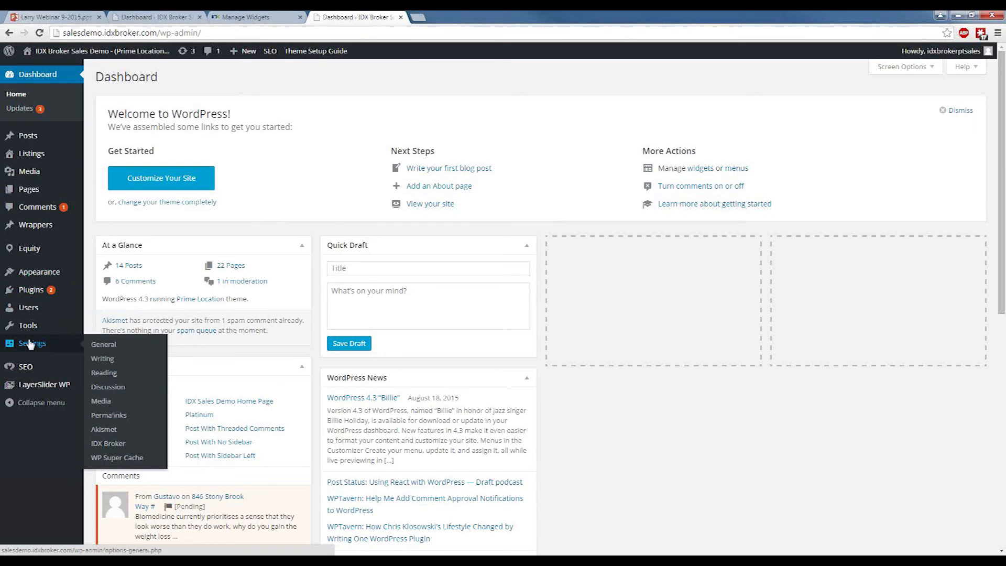
click(111, 449)
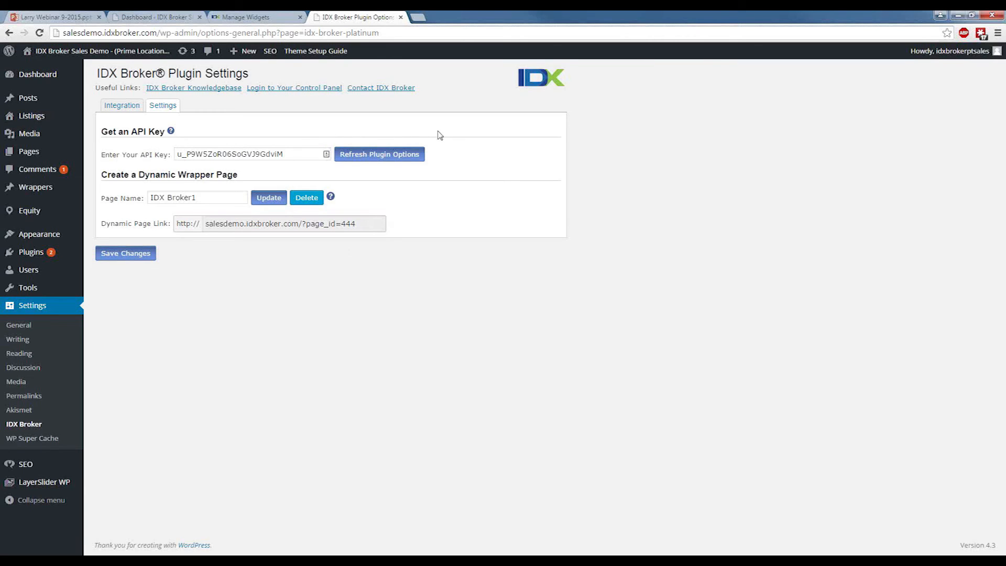
click(394, 155)
Open the WordPress widgets page and search it for "demo", examining the matching available widgets.
mouse_move(46, 235)
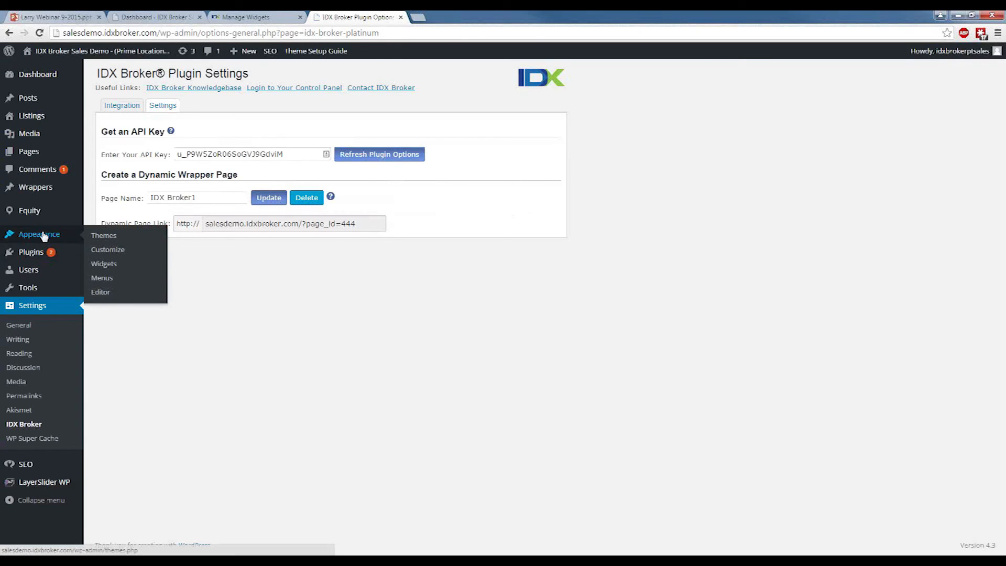
click(108, 266)
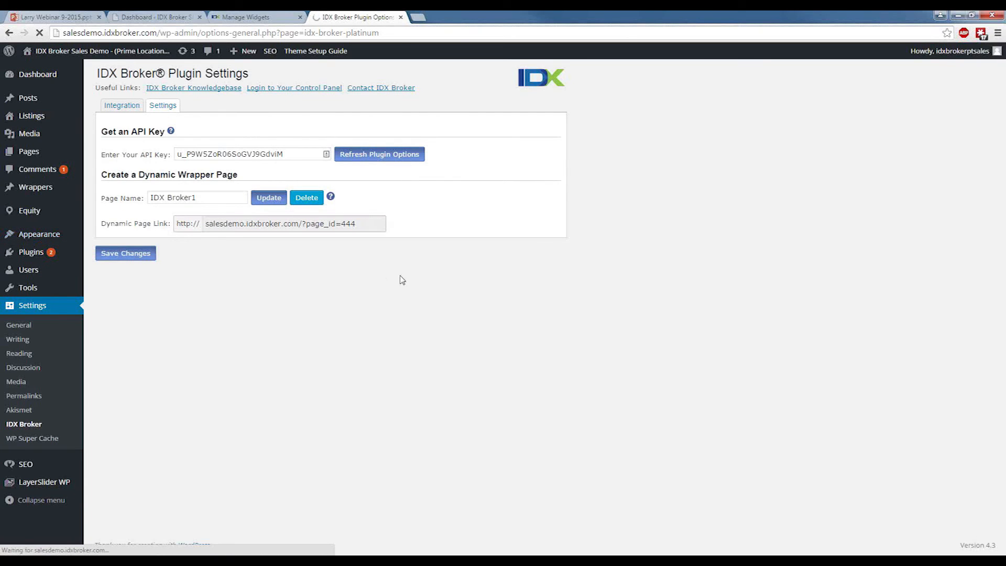
mouse_move(57, 235)
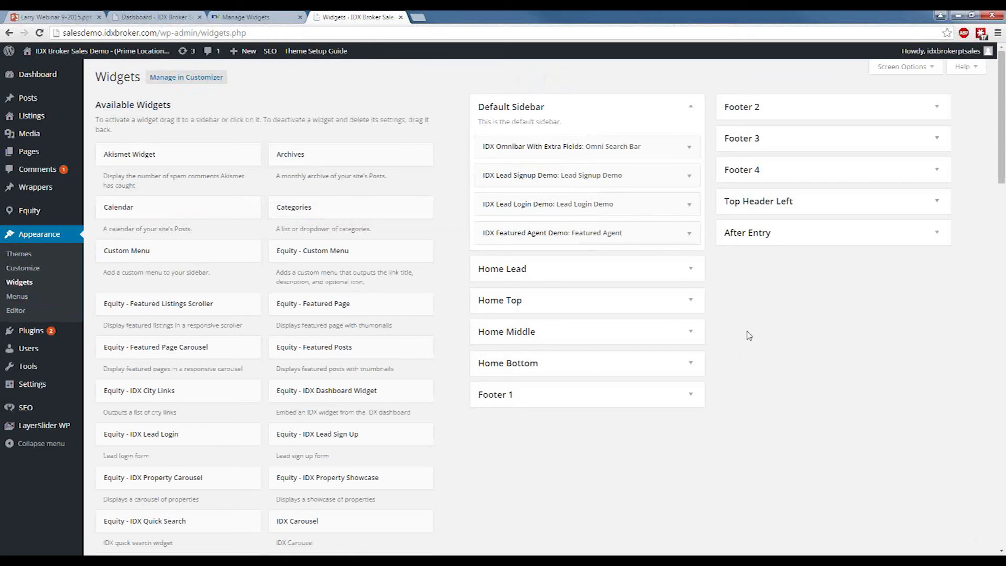
key(ctrl+f)
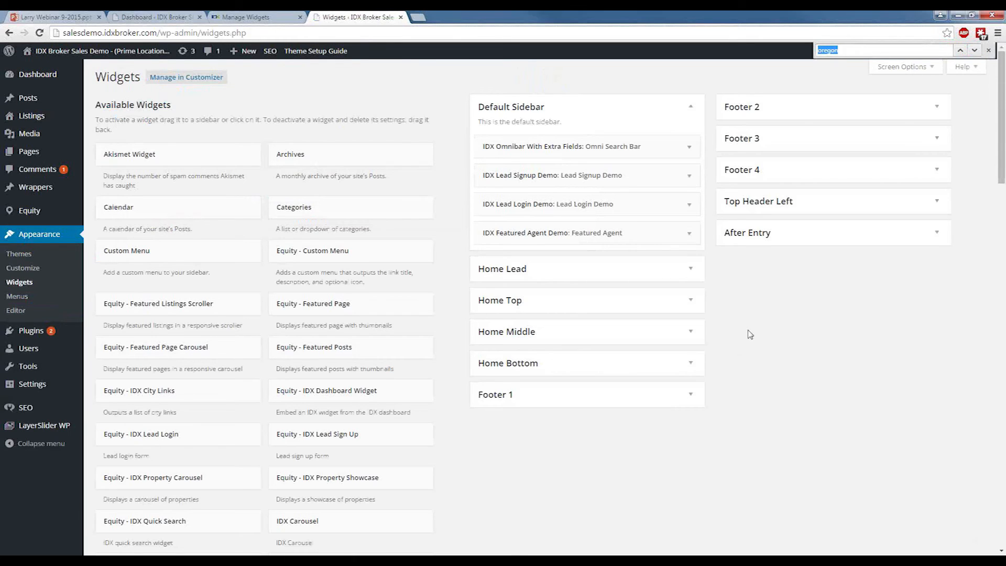
text(demo)
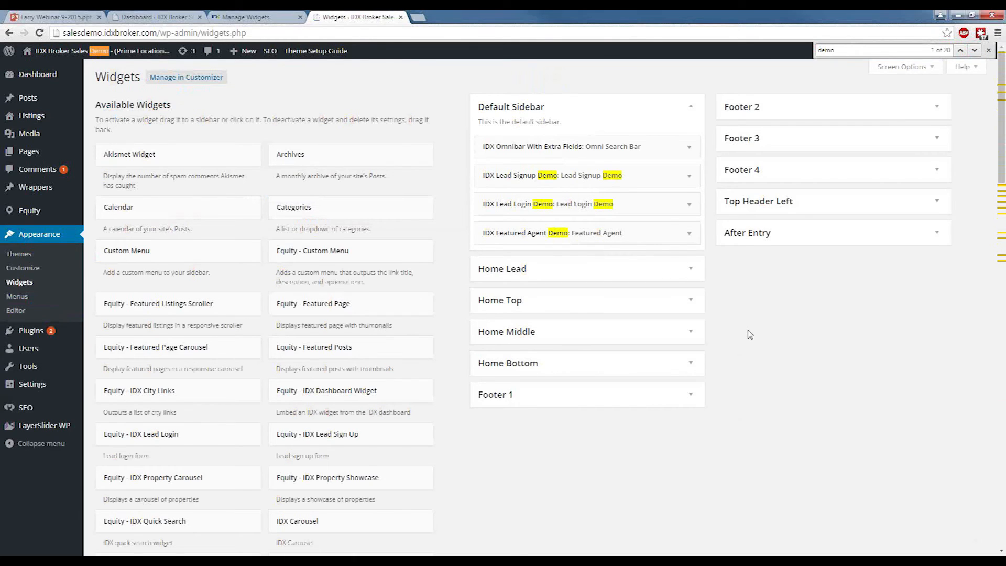
scroll(377, 344, down, 6)
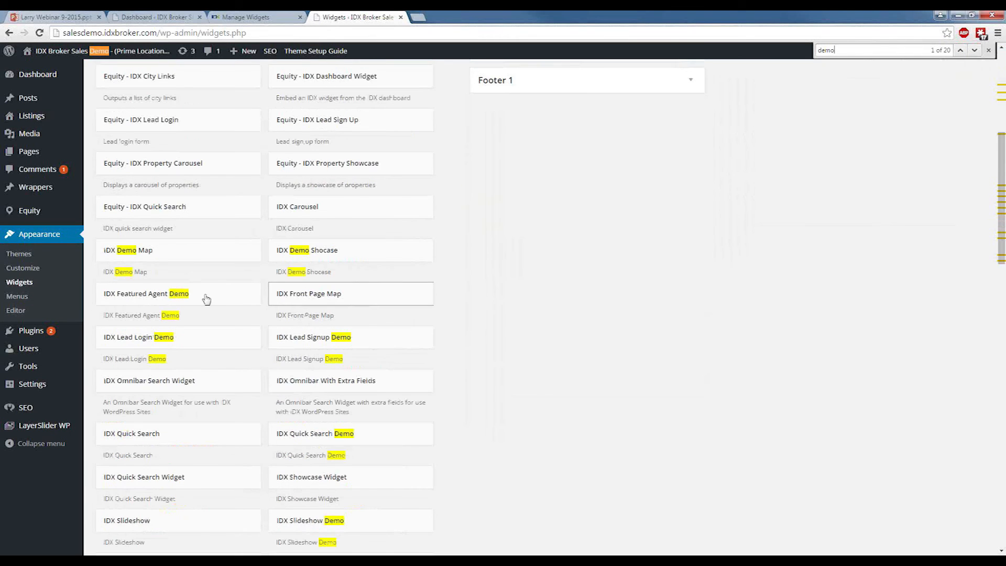
scroll(181, 304, down, 2)
scroll(129, 167, up, 8)
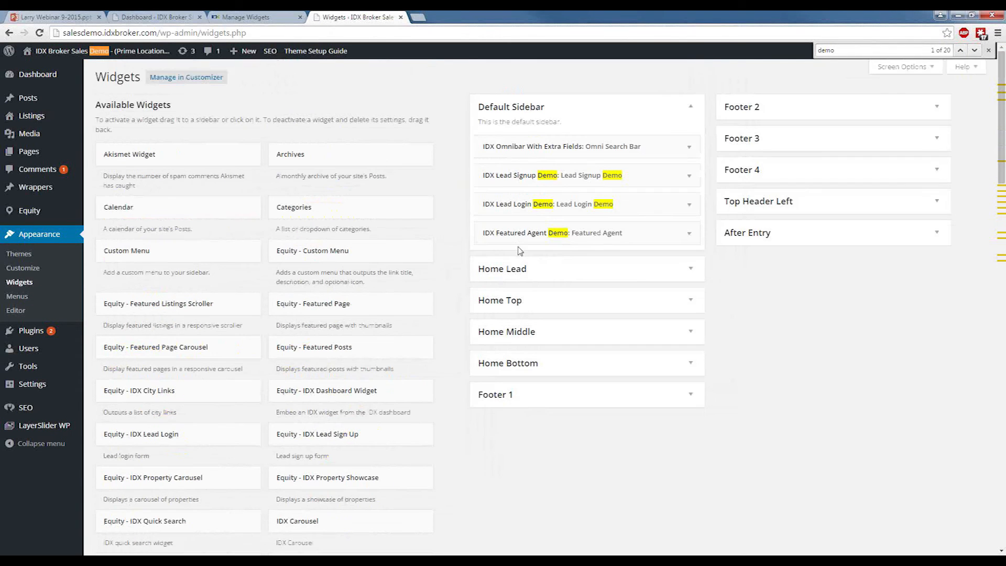
Collapse the Default Sidebar area, expand Home Top and add the IDX Slideshow Demo widget above the Omnibar search widget.
click(561, 111)
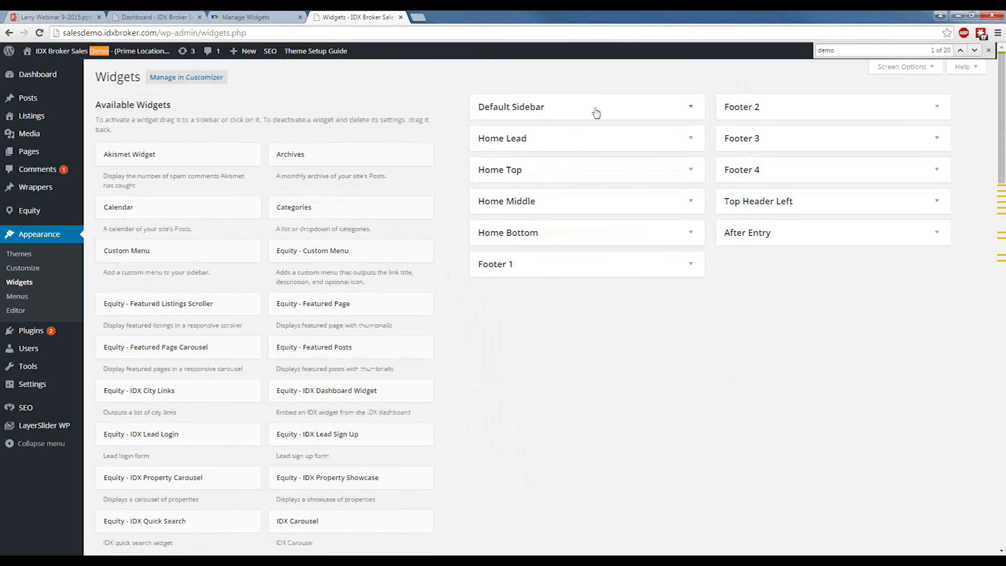
click(554, 175)
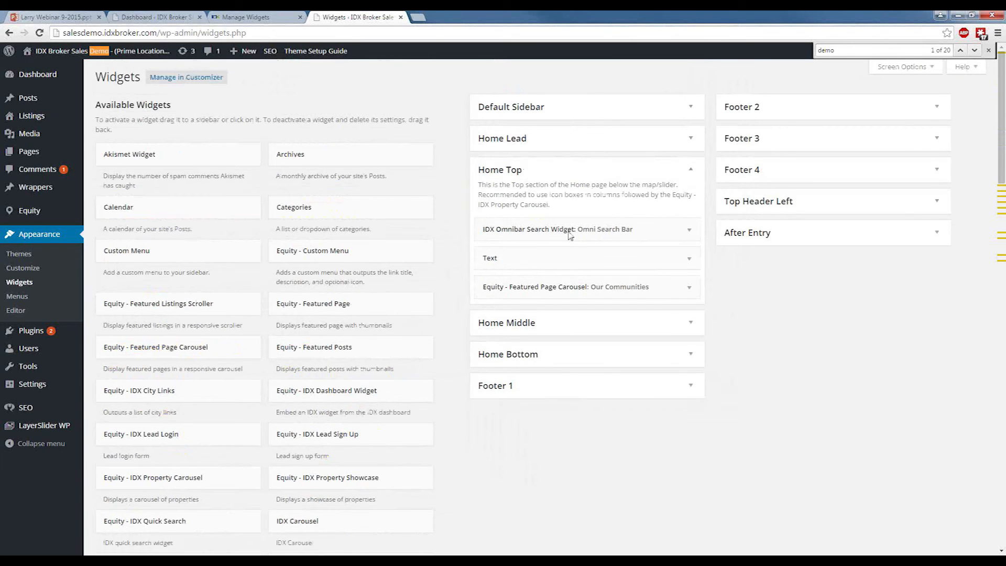
scroll(481, 403, down, 2)
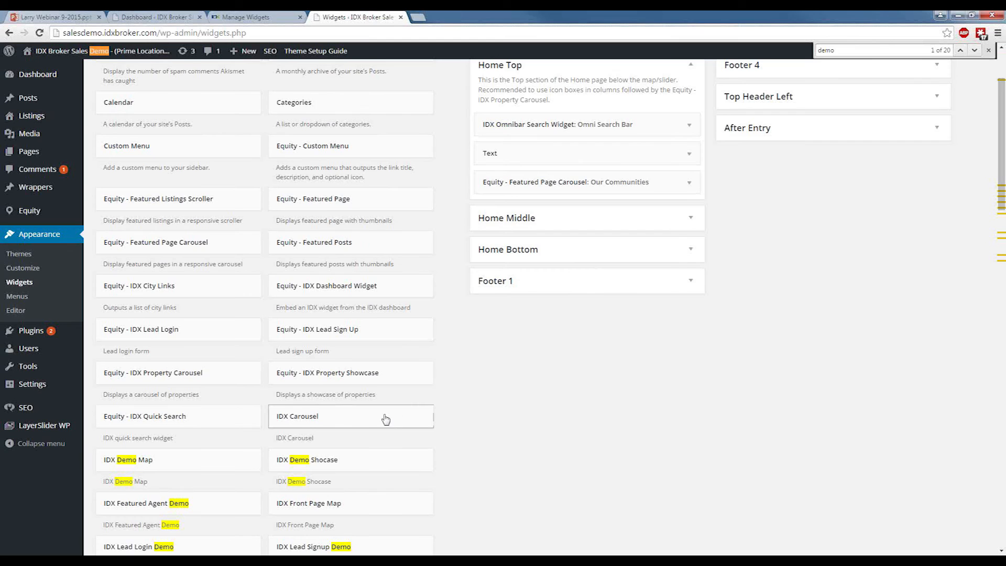
scroll(388, 418, down, 1)
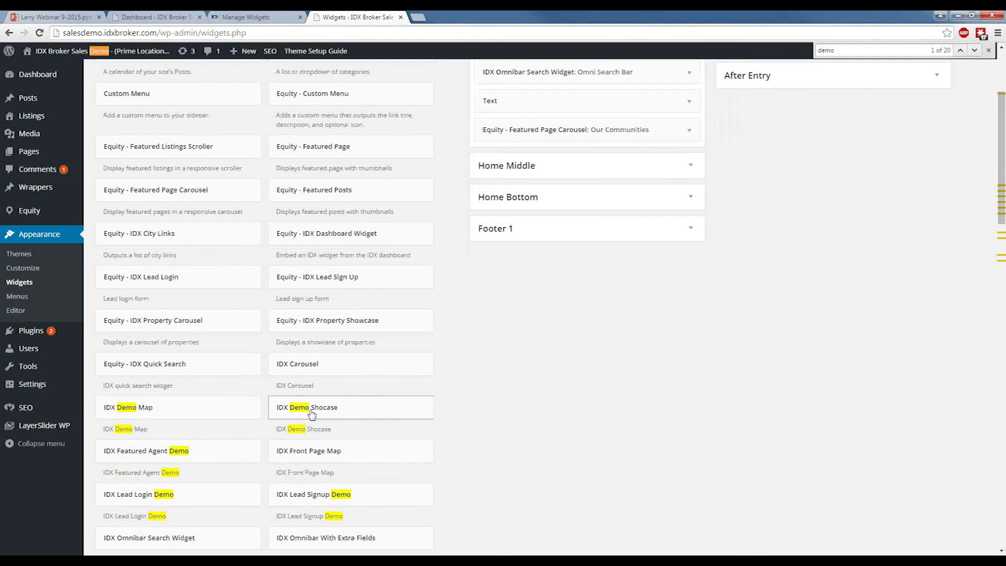
scroll(313, 415, down, 1)
scroll(312, 415, down, 2)
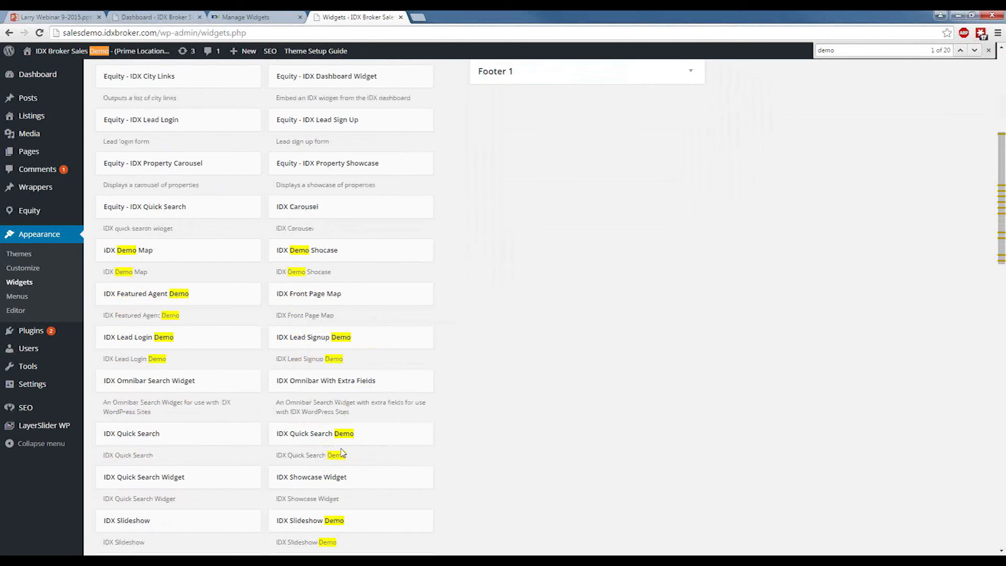
drag(349, 516, 553, 110)
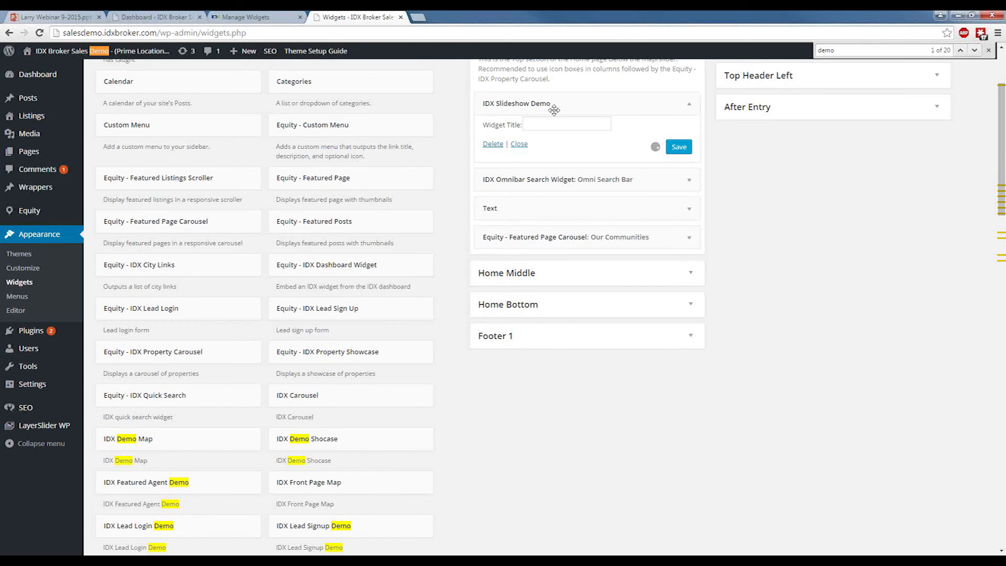
Title the slideshow widget in Home Top "Demo" and save it.
click(553, 125)
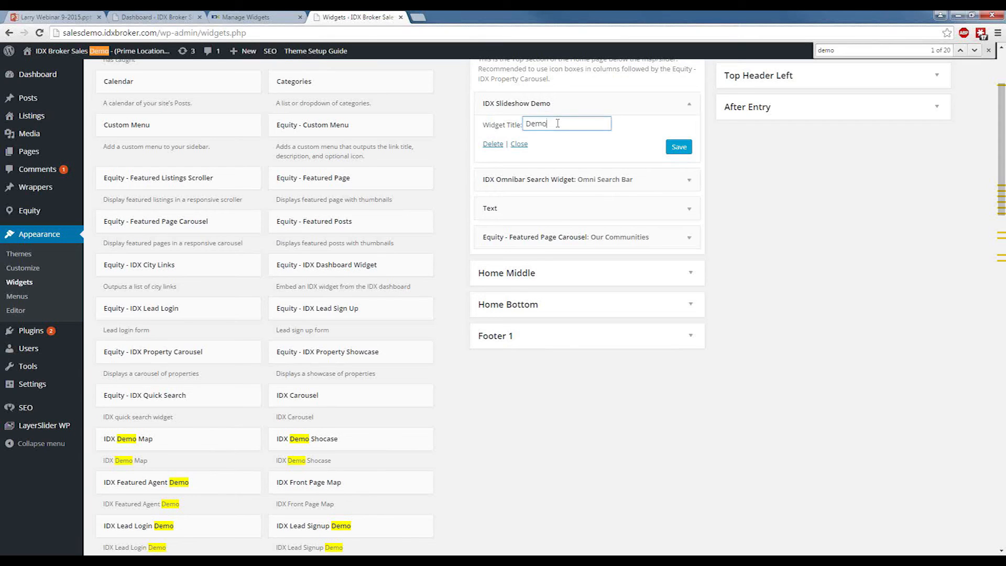
text(Demo)
click(679, 146)
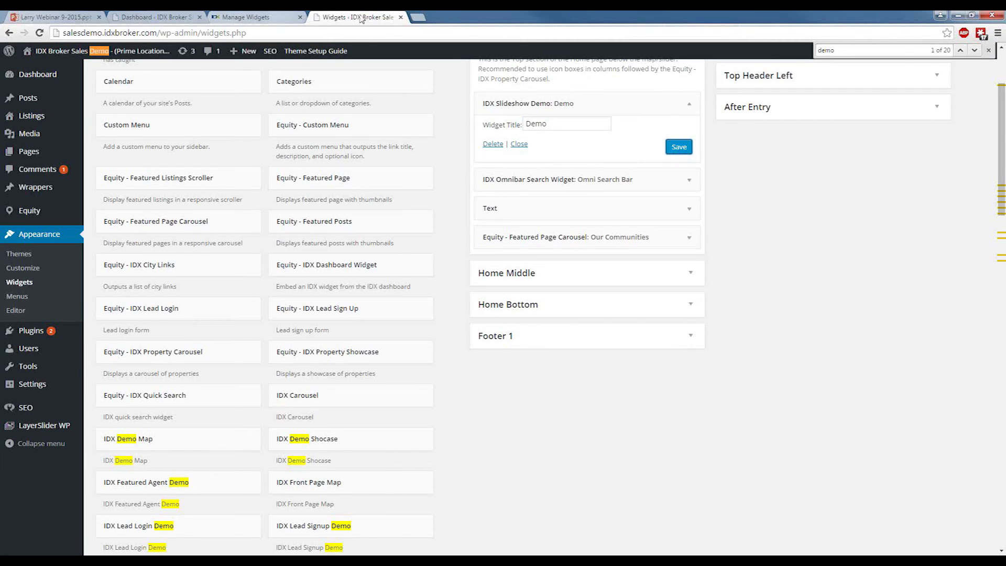
Load salesdemo.idxbroker.com in a new browser tab and check the home page below the map for the slideshow widget.
click(418, 18)
text(sa)
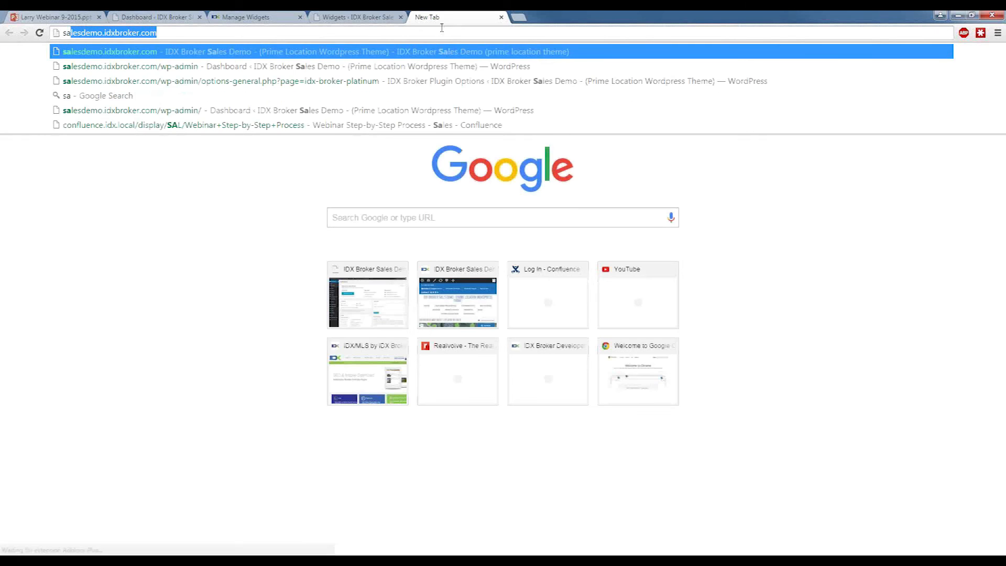
key(Return)
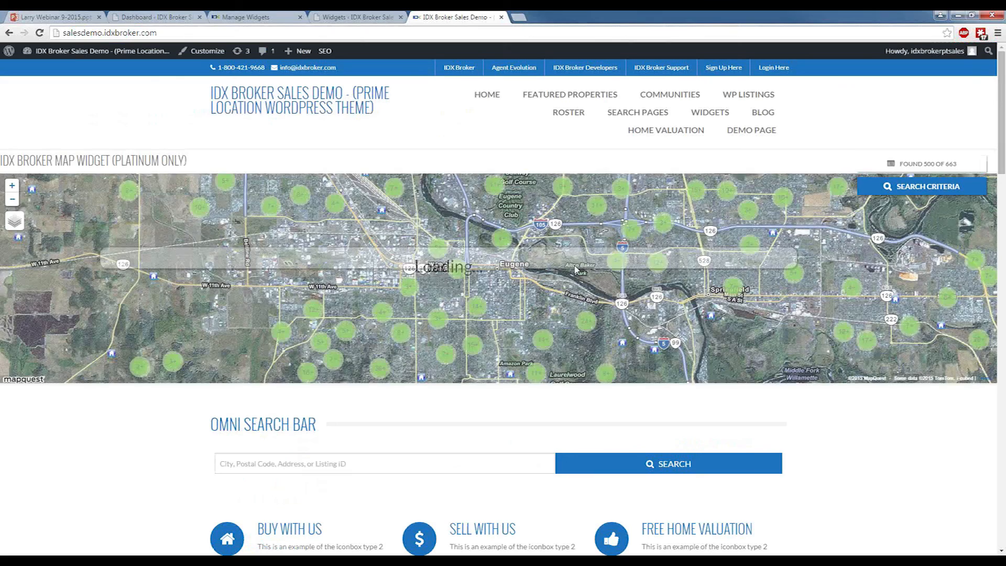
scroll(574, 267, down, 3)
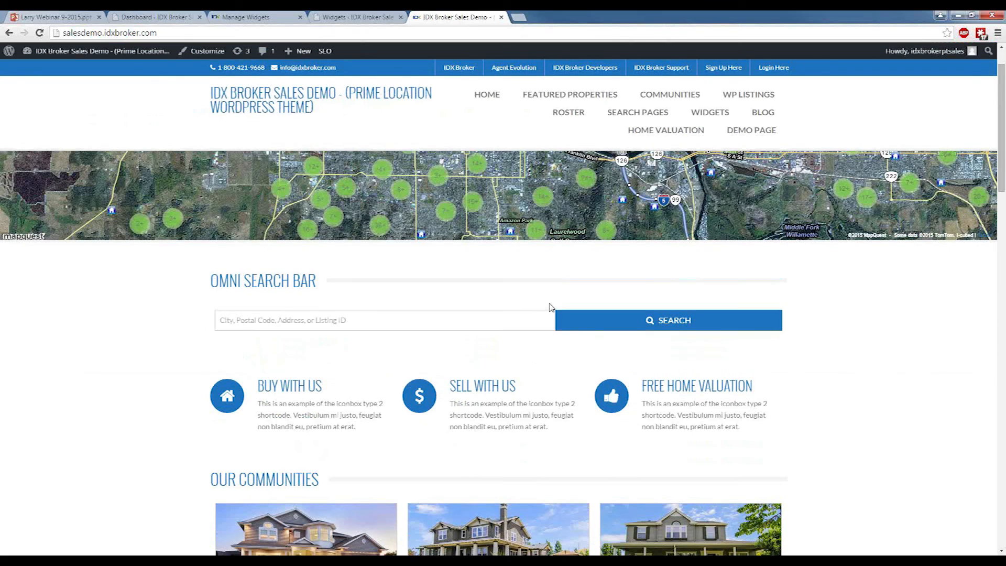
scroll(402, 356, up, 3)
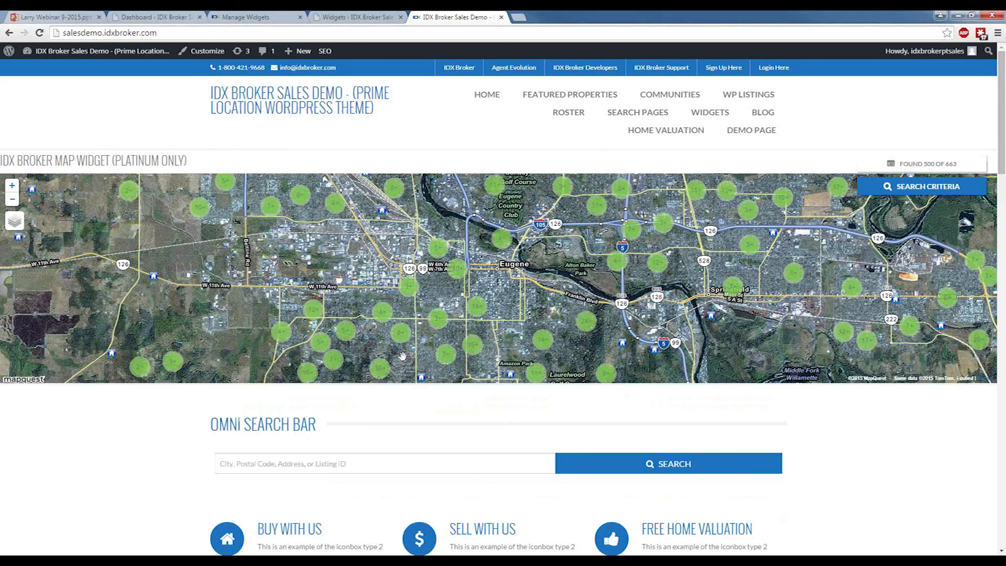
Open the IDX Broker plugin settings in WordPress, update the IDX Broker1 dynamic wrapper page and select its dynamic page link.
click(367, 17)
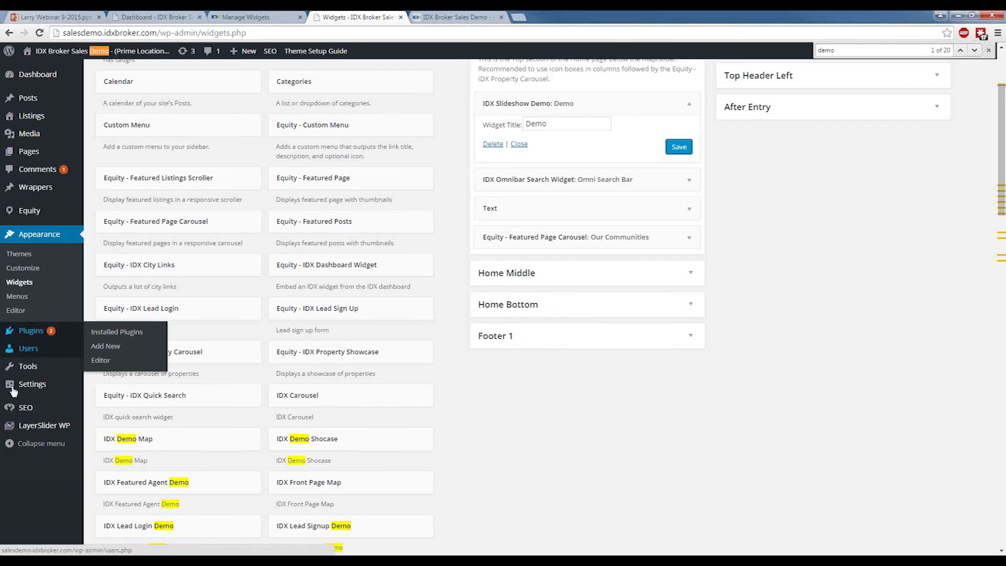
mouse_move(19, 388)
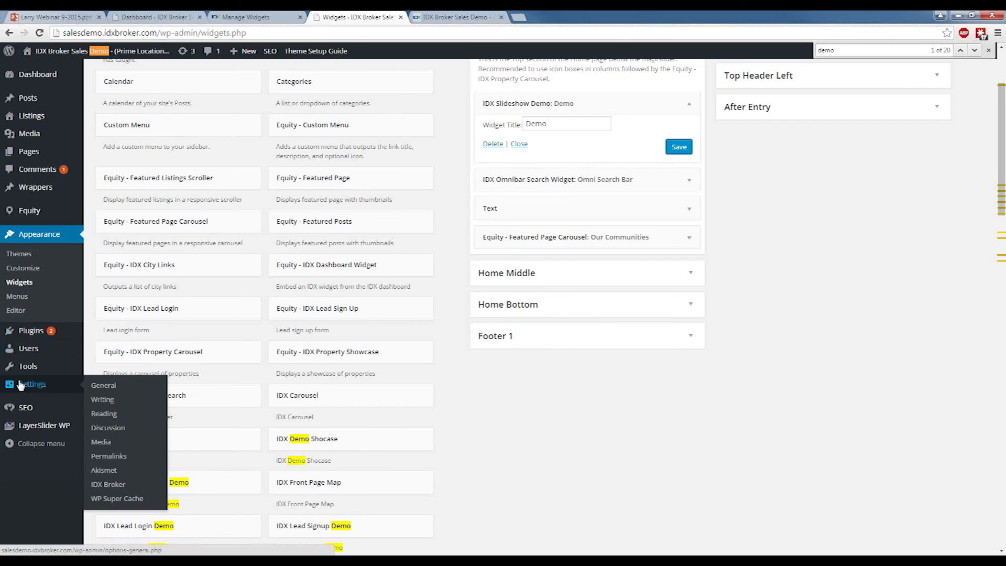
click(118, 484)
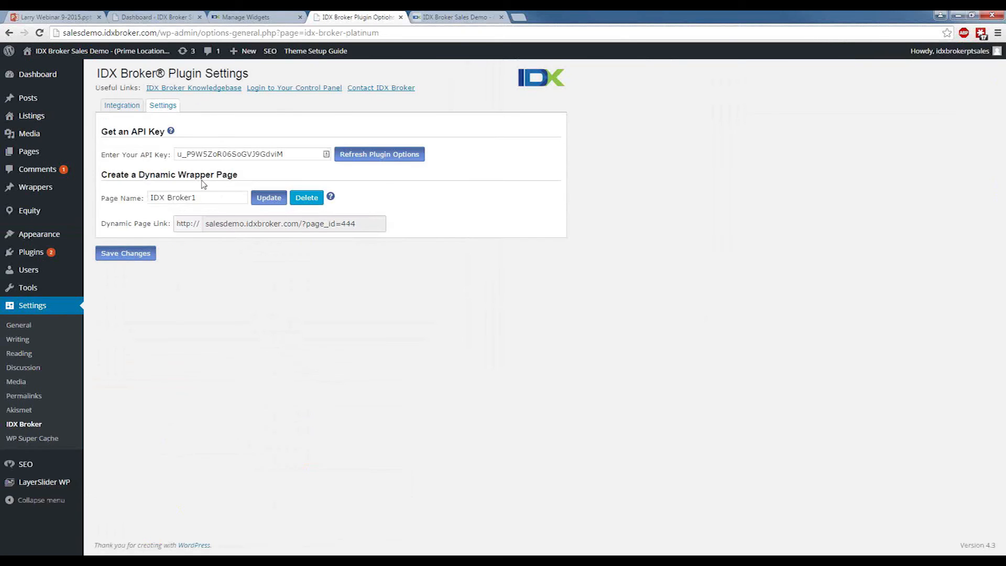
click(266, 197)
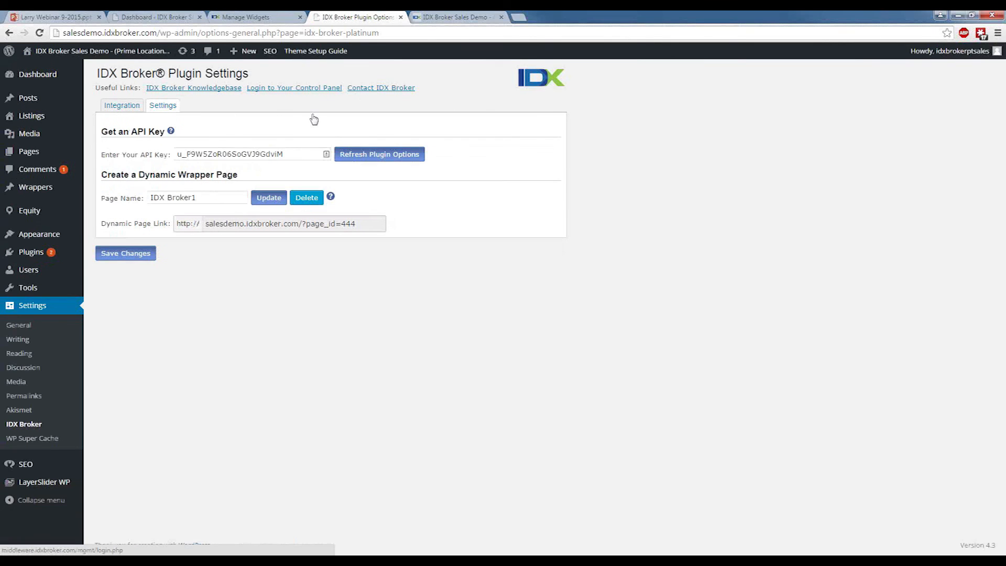
click(303, 227)
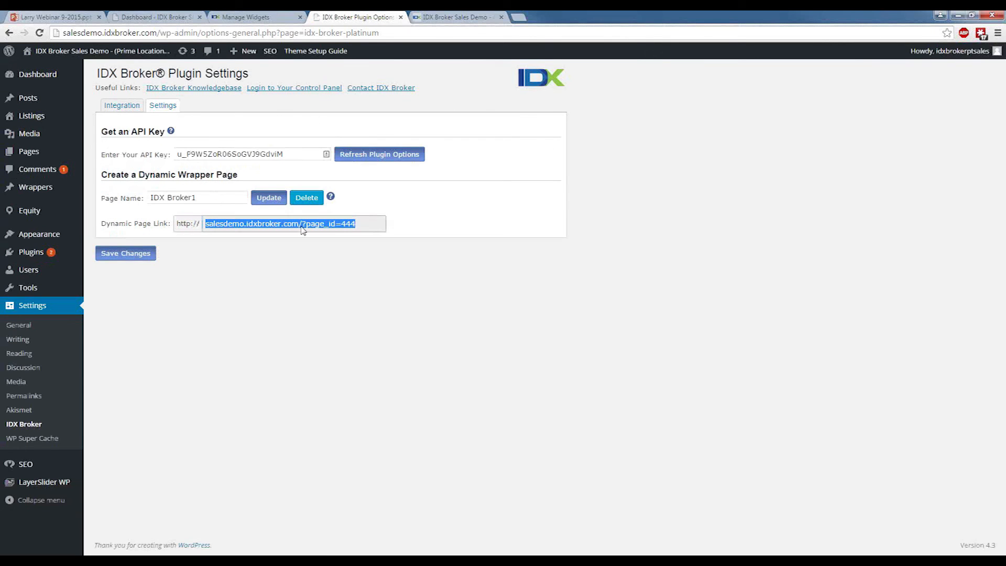
In the IDX Broker control panel's wrapper management, save the global dynamic wrapper with the URL salesdemo.idxbroker.com/?page_id=444.
click(264, 18)
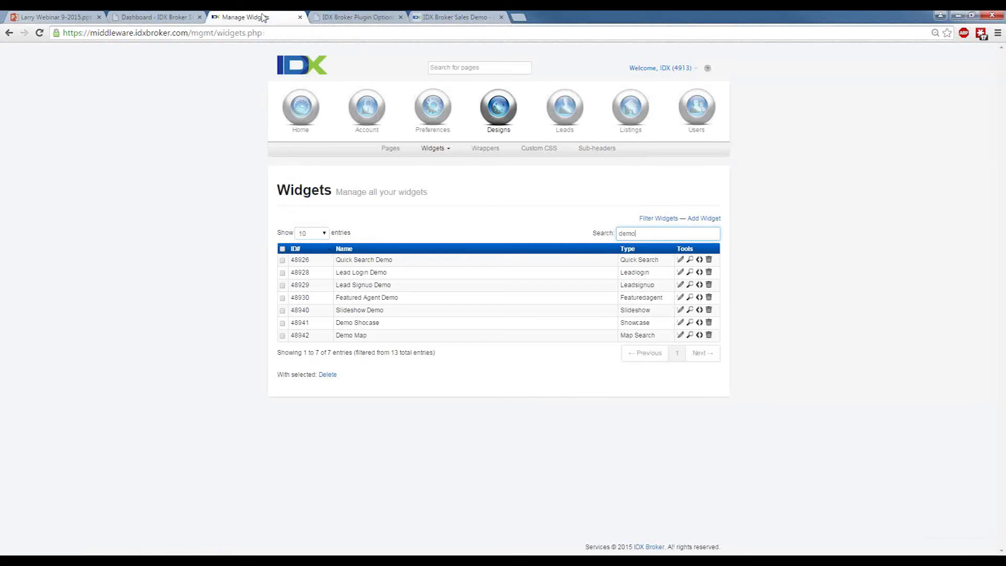
click(473, 150)
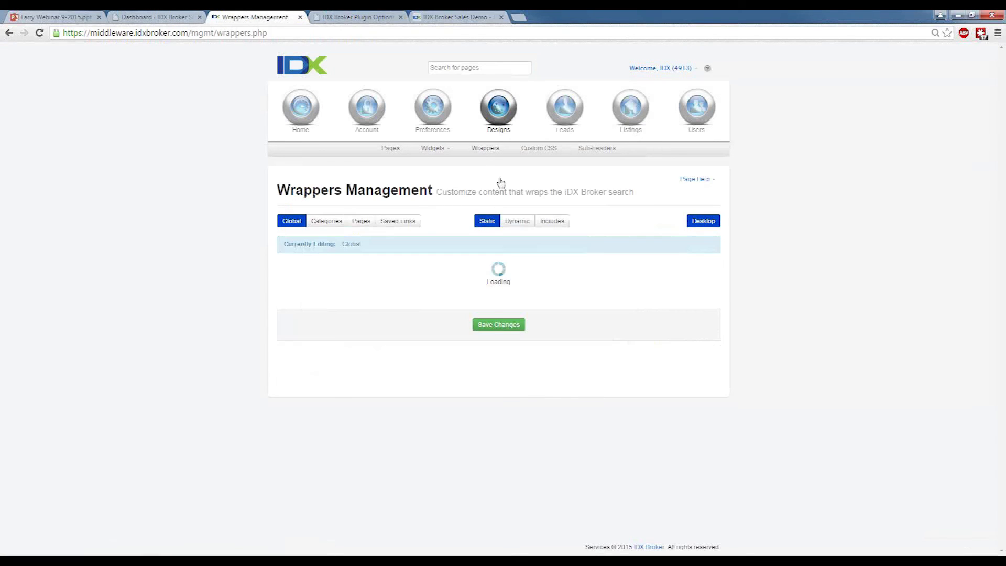
drag(443, 276, 262, 263)
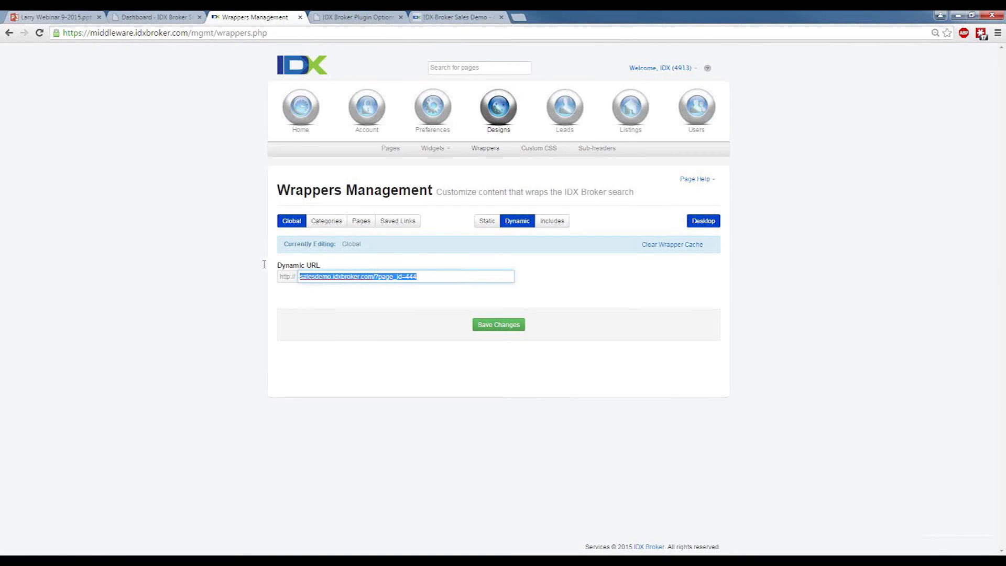
click(265, 263)
click(488, 326)
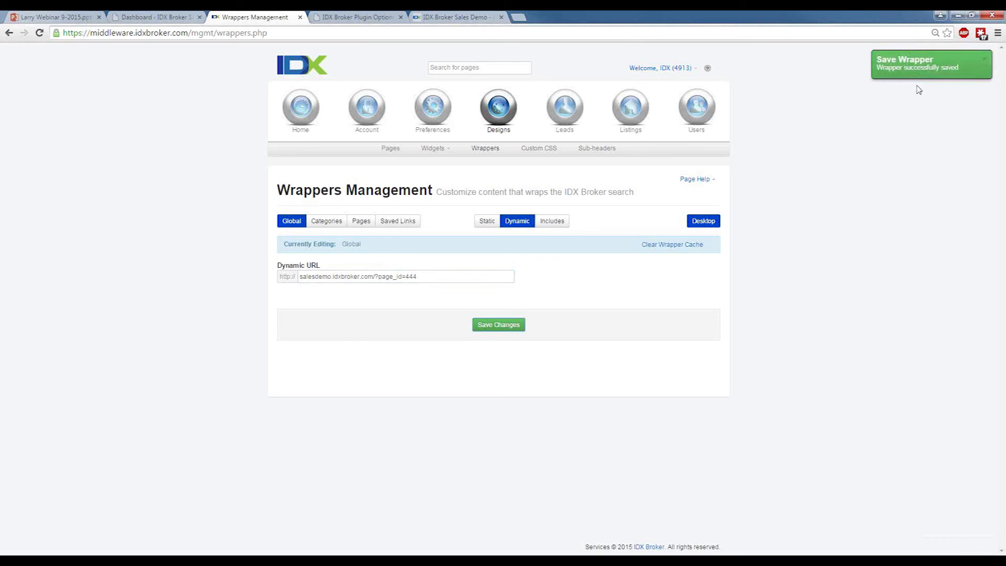
Reload the sales demo home page and examine the Demo slideshow widget above the Omni Search Bar.
click(461, 17)
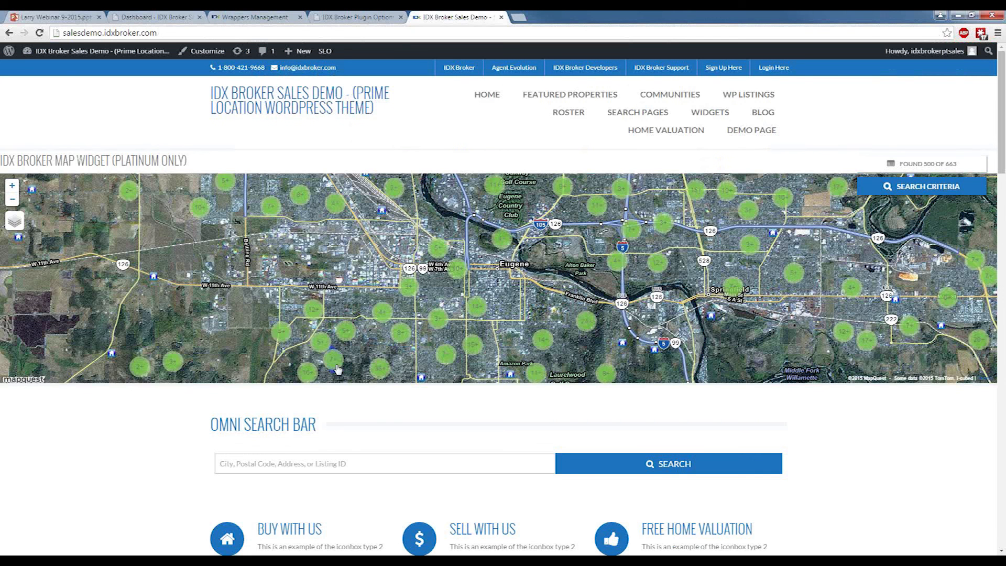
key(F5)
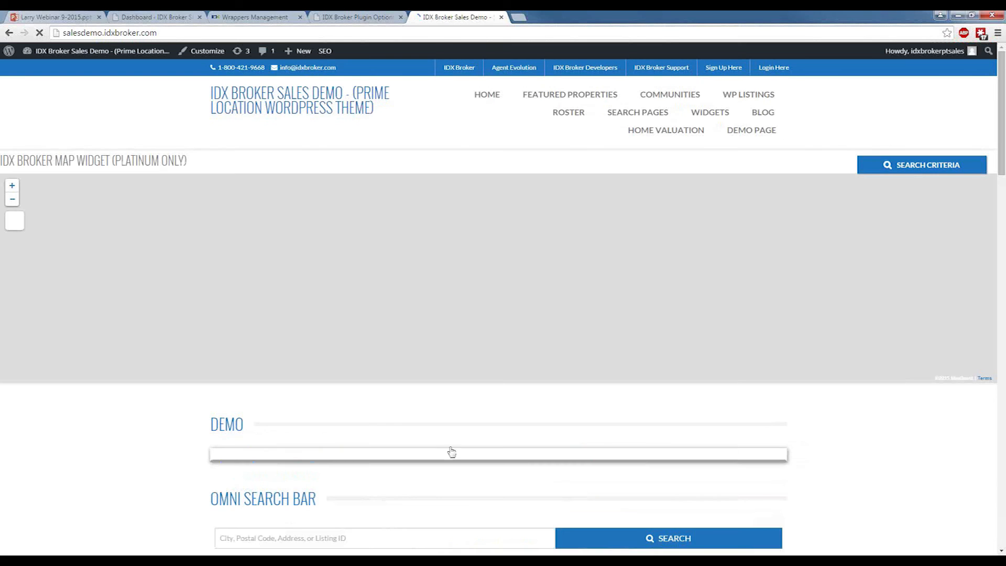
scroll(349, 355, down, 5)
scroll(328, 356, down, 1)
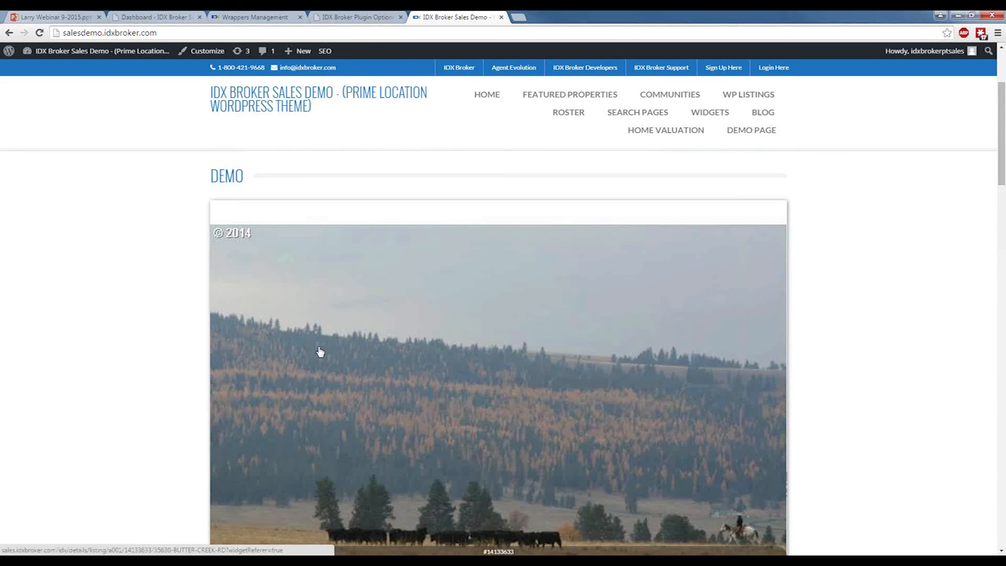
scroll(766, 344, down, 5)
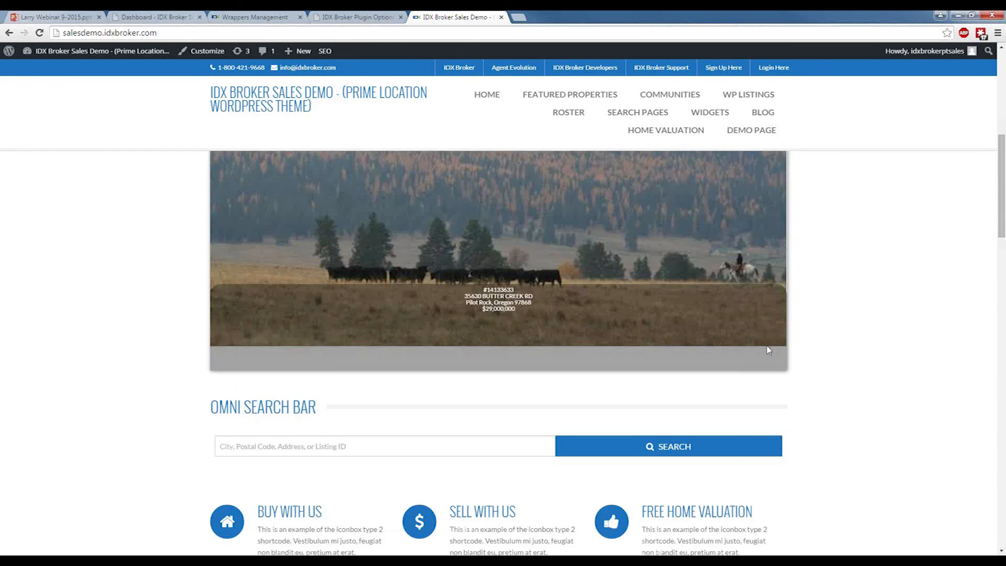
scroll(433, 300, up, 5)
scroll(433, 297, down, 5)
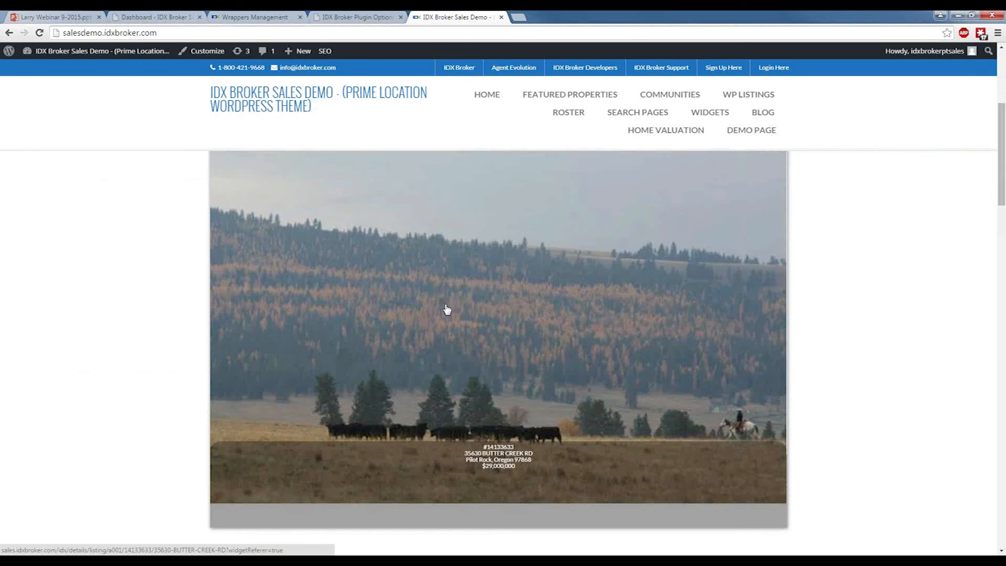
scroll(447, 305, down, 2)
scroll(447, 305, up, 3)
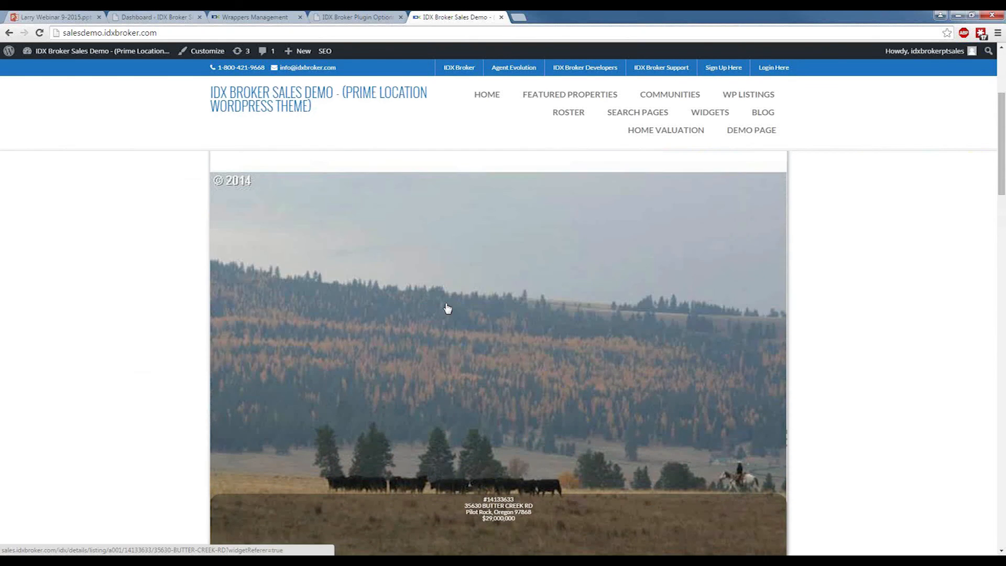
scroll(447, 307, up, 2)
Open the WordPress widgets page from the dashboard to view the available widgets and the Default Sidebar contents.
click(139, 16)
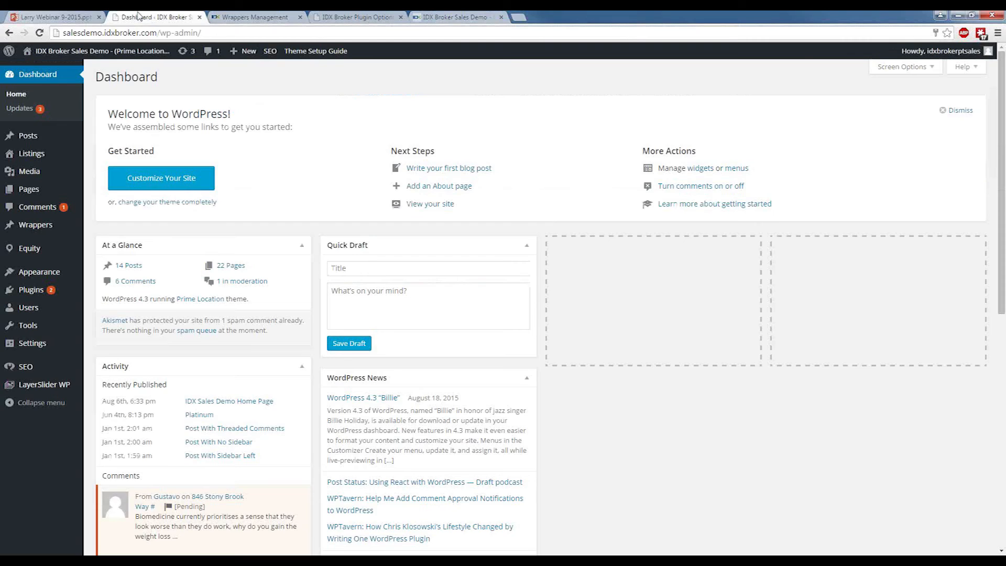
mouse_move(77, 277)
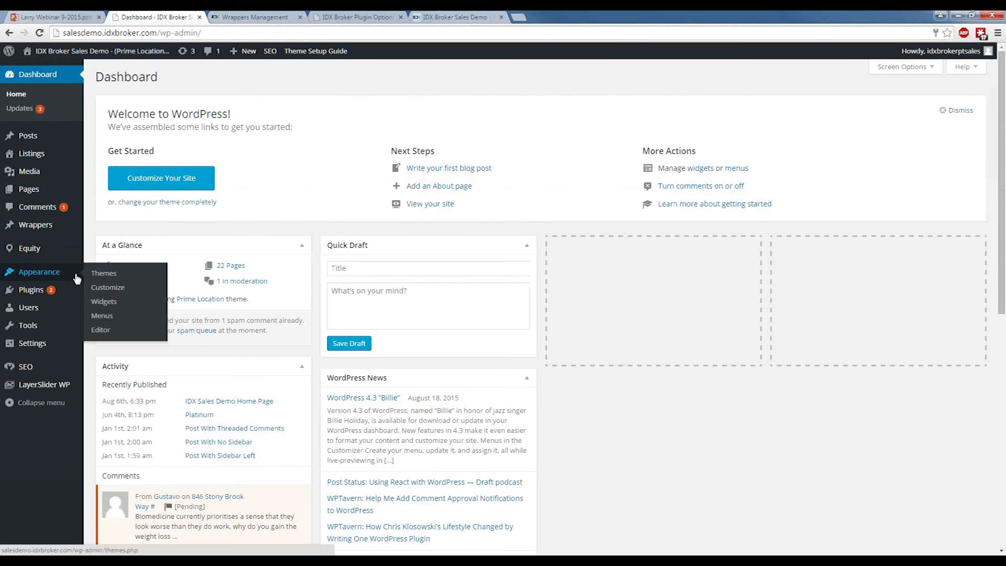
click(130, 302)
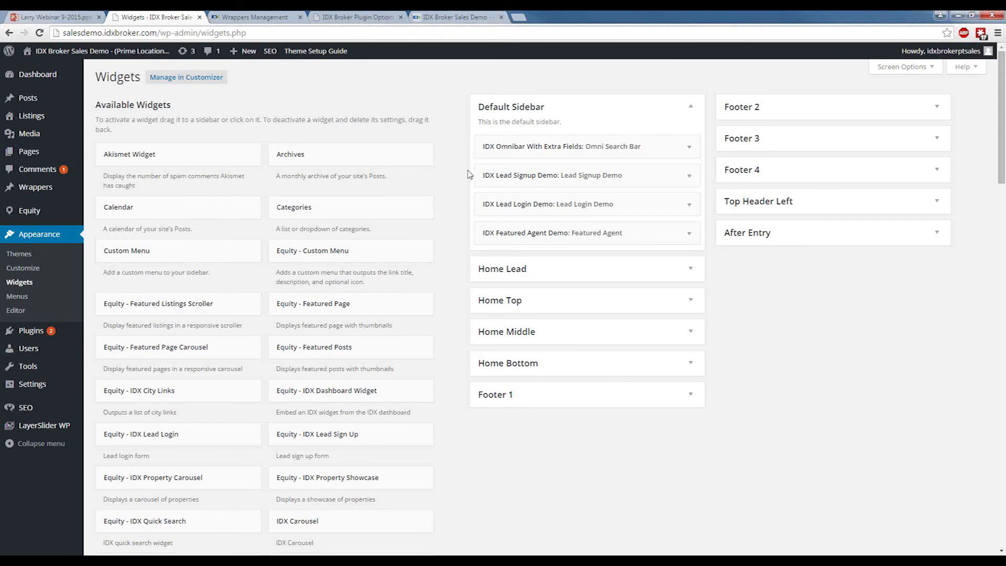
Switch to the Larry Webinar 9-2015 presentation in PowerPoint Online, start its slide show and go to the Carousel Widget slide.
click(72, 14)
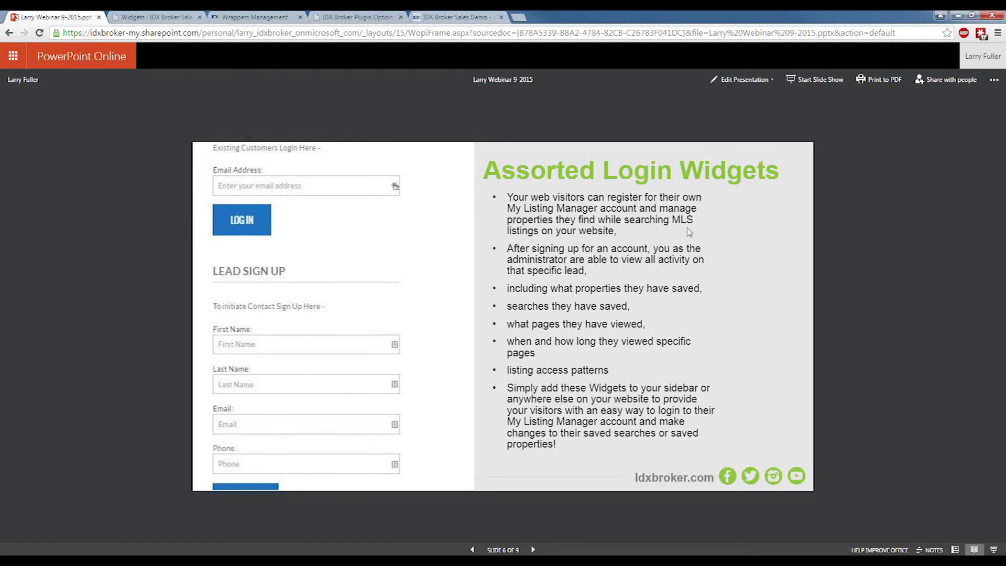
click(818, 82)
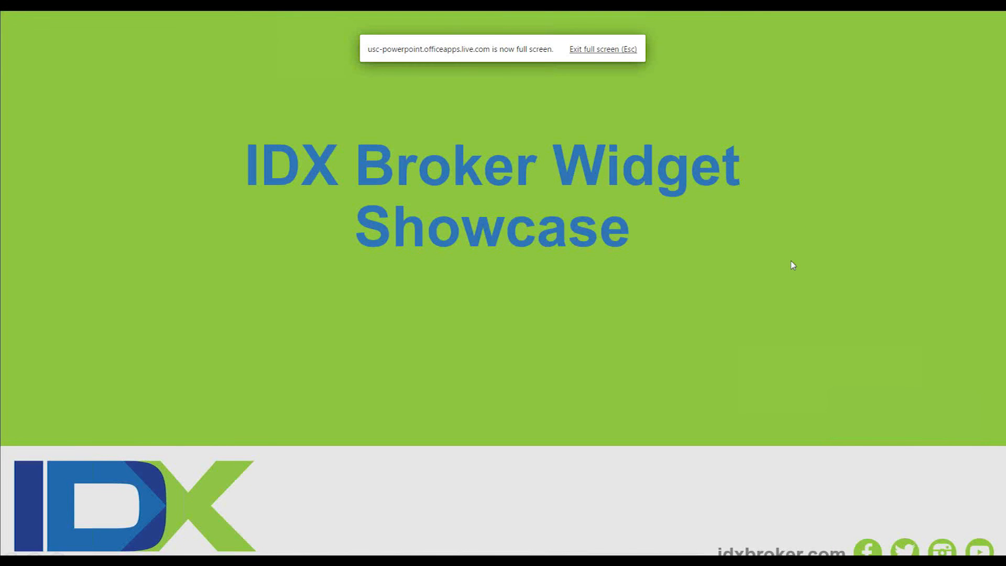
click(792, 261)
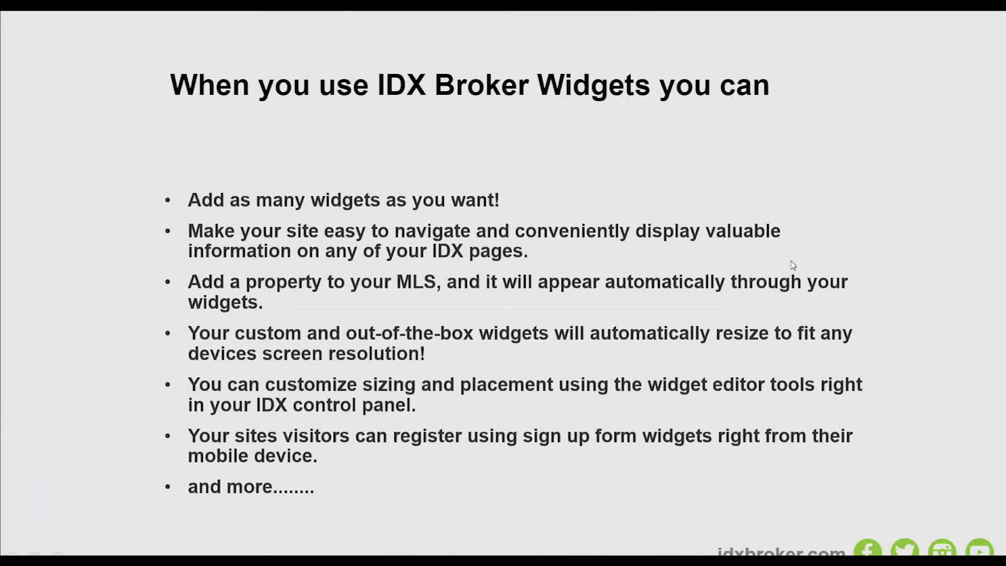
click(792, 261)
click(792, 261)
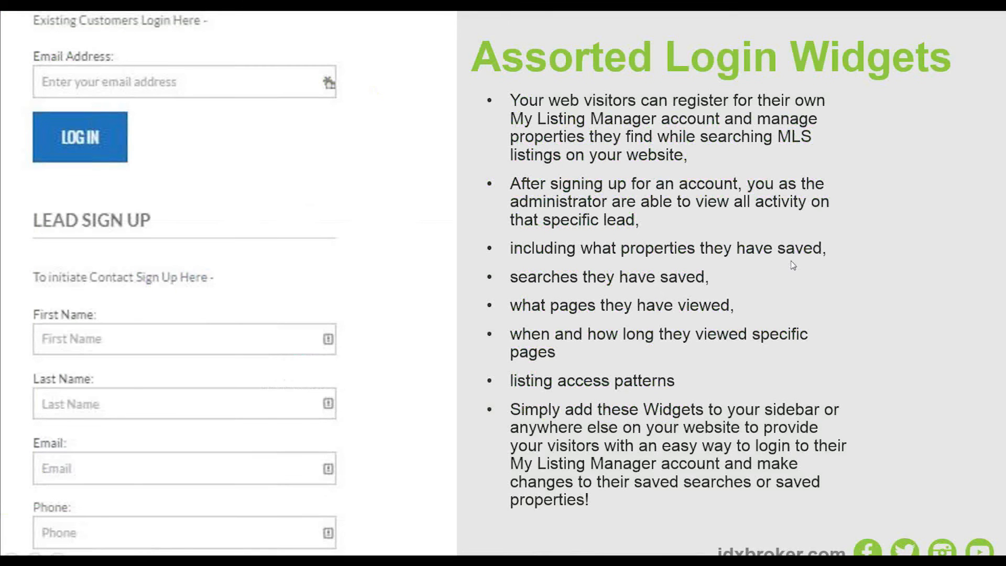
click(791, 262)
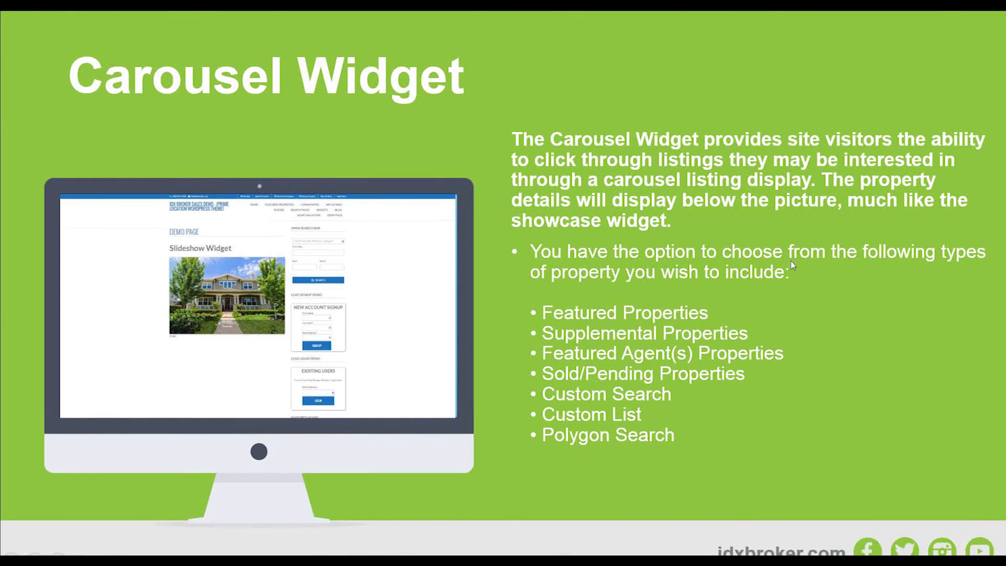
click(791, 264)
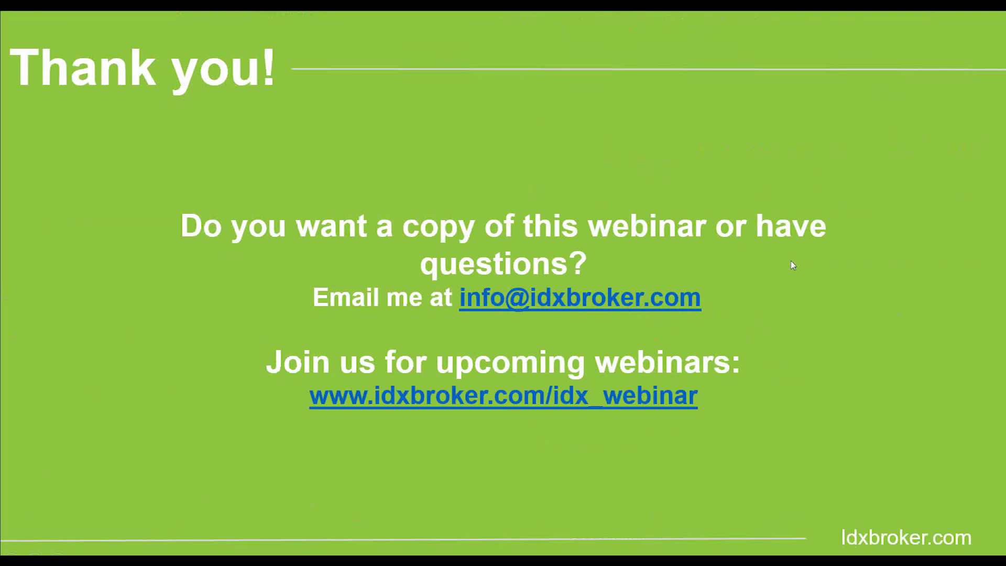
key(Left)
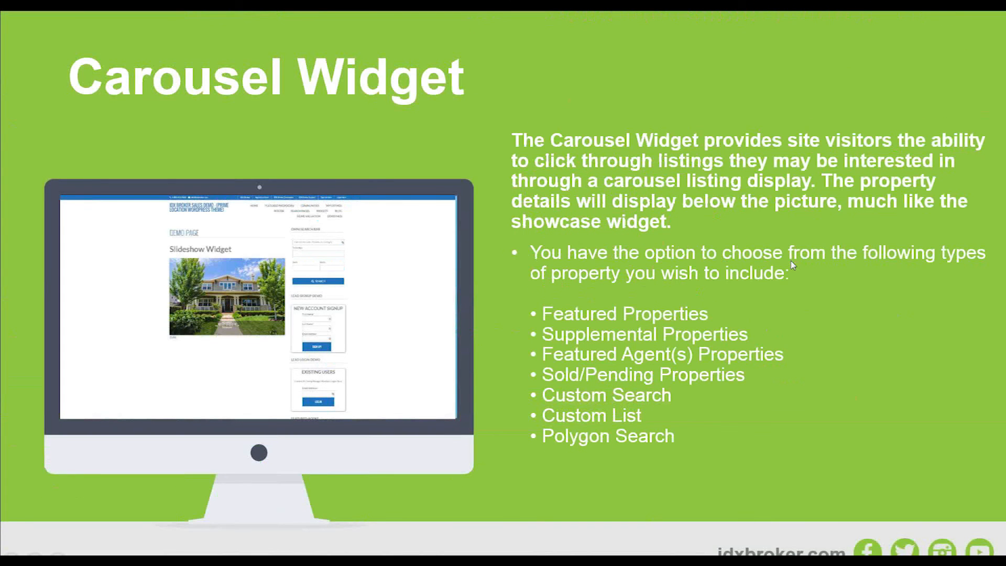